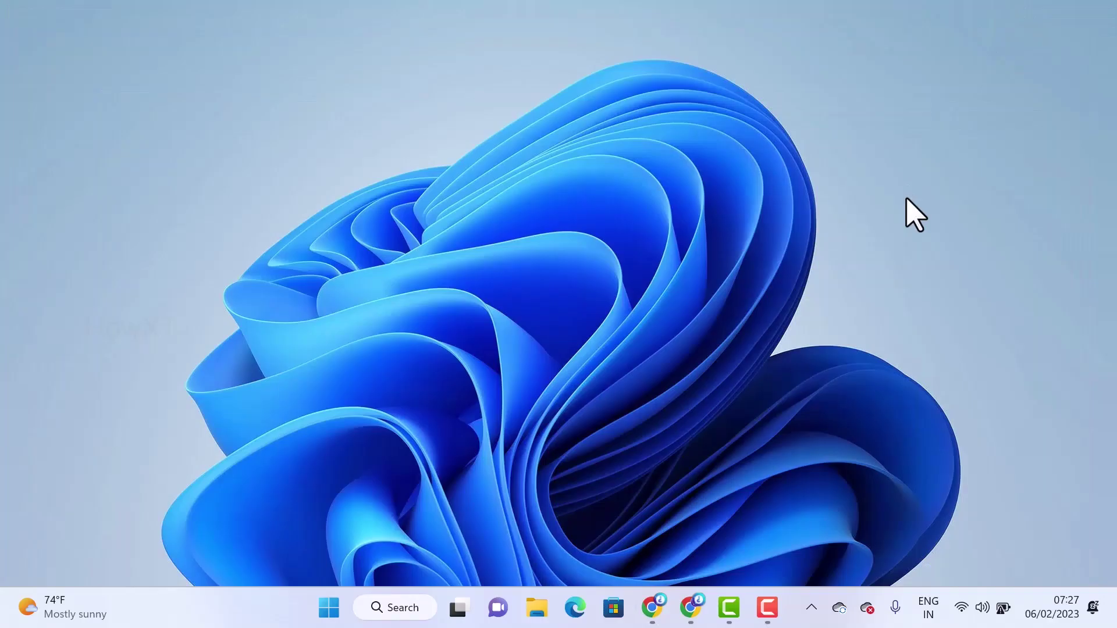
Step: Launch Chrome, go to Google Docs from the apps grid, and start a Blank document
{"action": "left_click", "coordinate": [691, 607]}
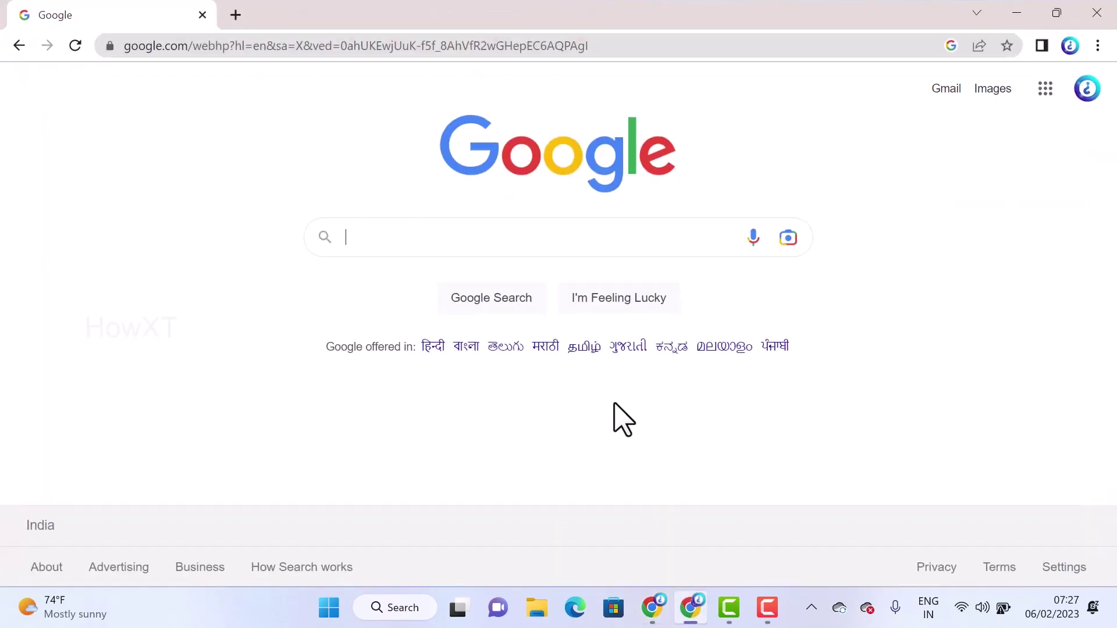
{"action": "left_click", "coordinate": [1045, 88]}
{"action": "scroll", "coordinate": [1029, 332], "scroll_direction": "down", "scroll_amount": 5}
{"action": "left_click", "coordinate": [947, 348]}
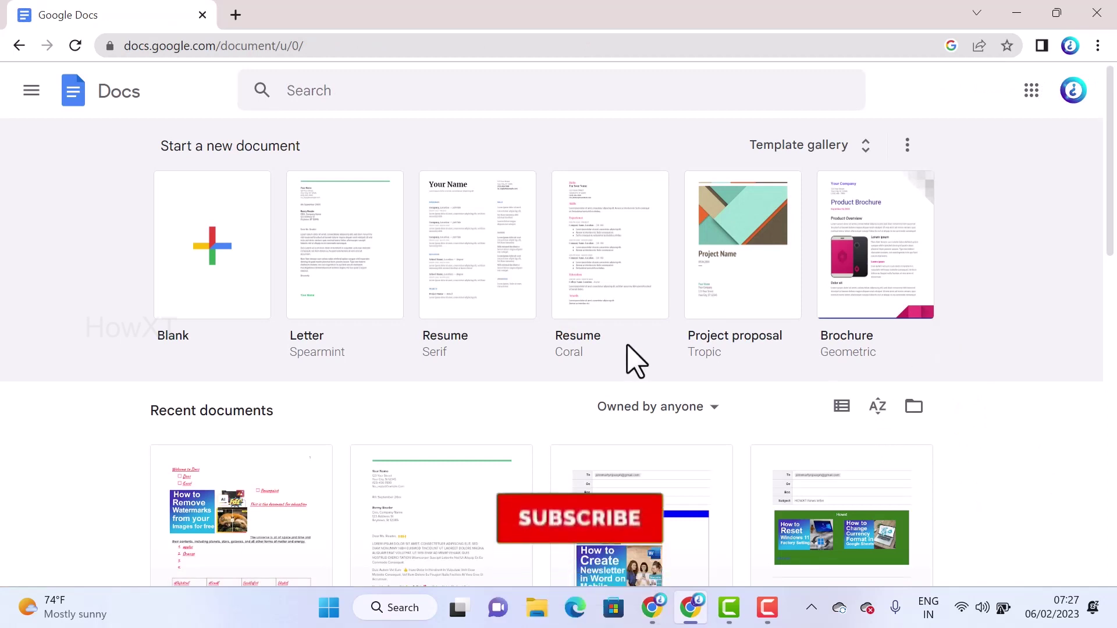
{"action": "left_click", "coordinate": [230, 282]}
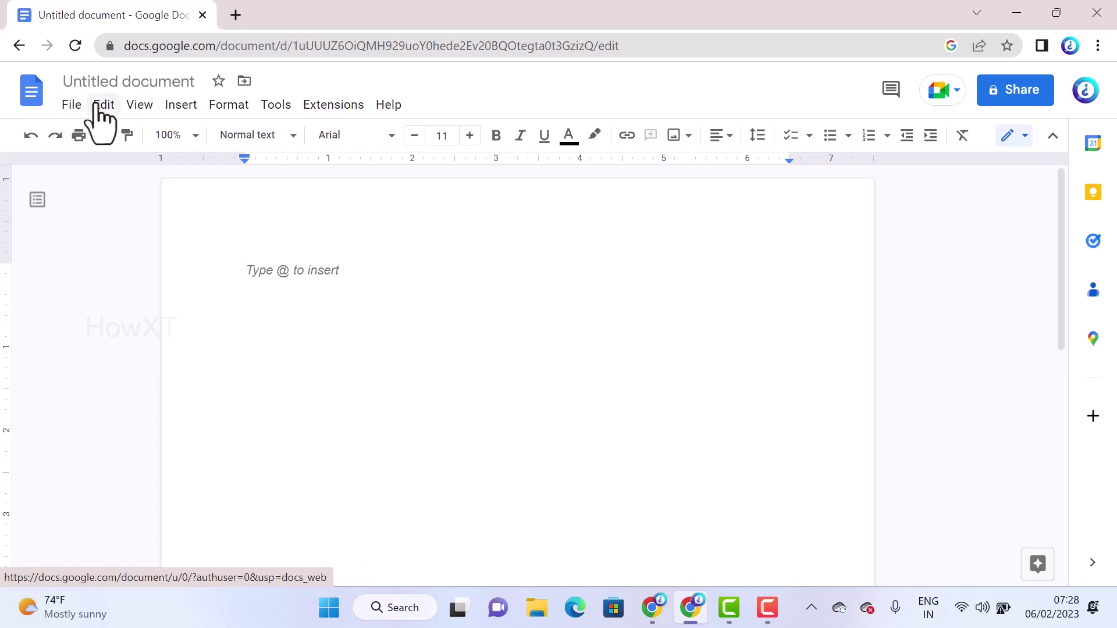
{"action": "left_click", "coordinate": [181, 106]}
{"action": "mouse_move", "coordinate": [216, 167]}
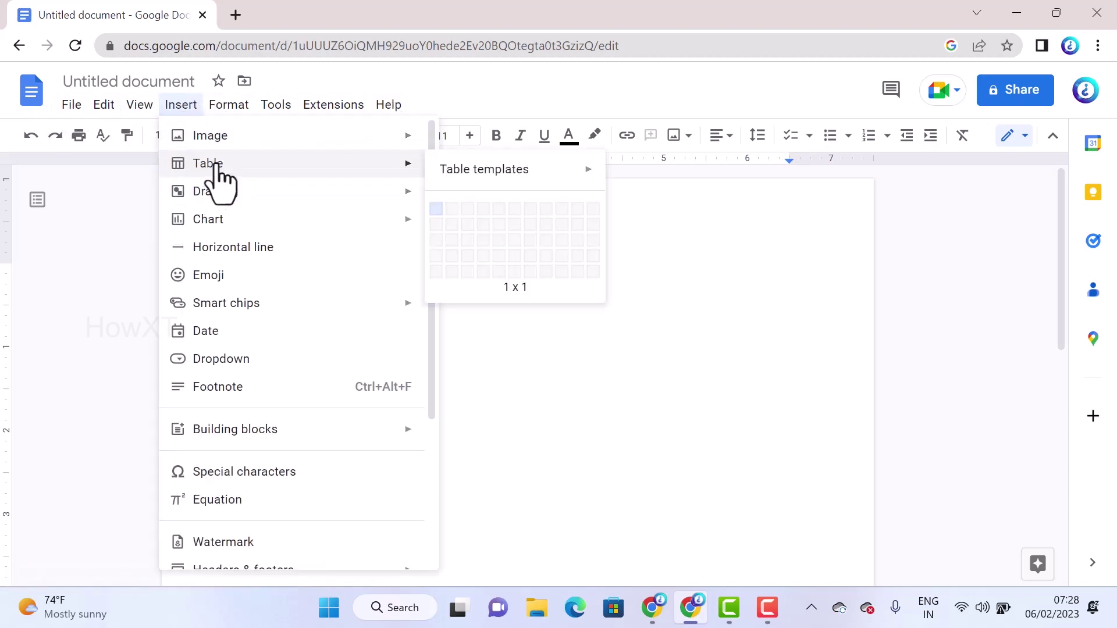
{"action": "mouse_move", "coordinate": [490, 169]}
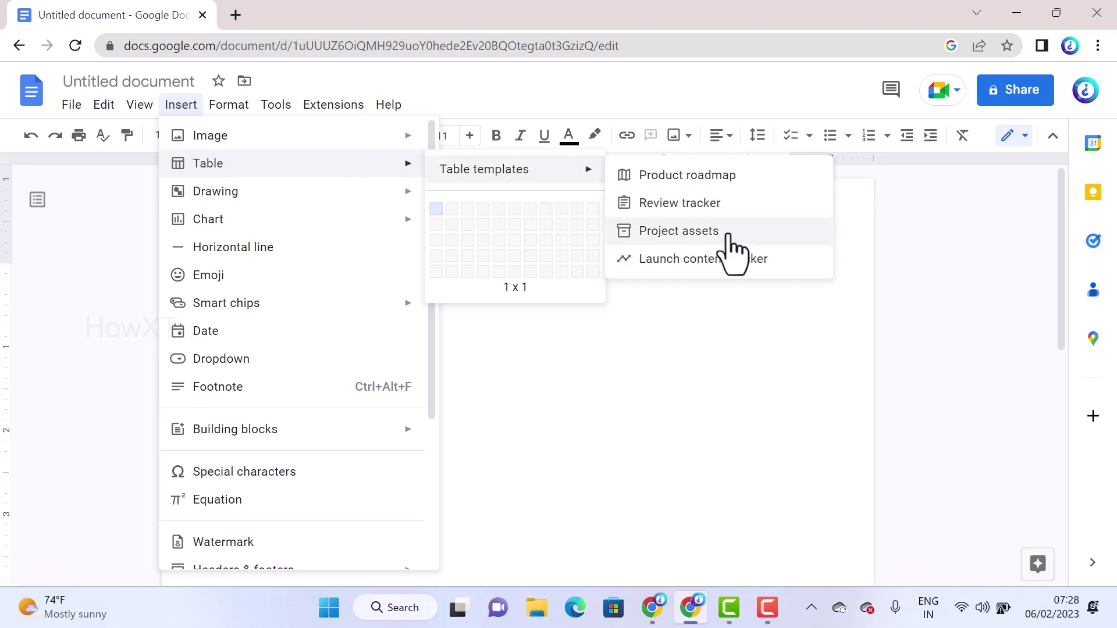
{"action": "left_click", "coordinate": [684, 216]}
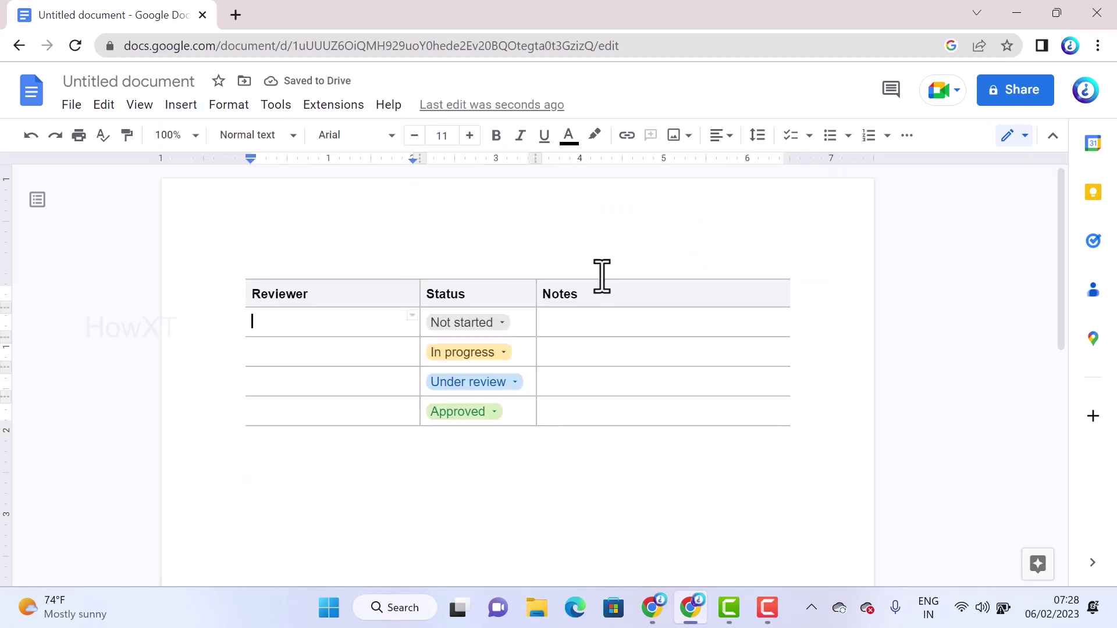
{"action": "left_click_drag", "start_coordinate": [283, 303], "coordinate": [692, 409]}
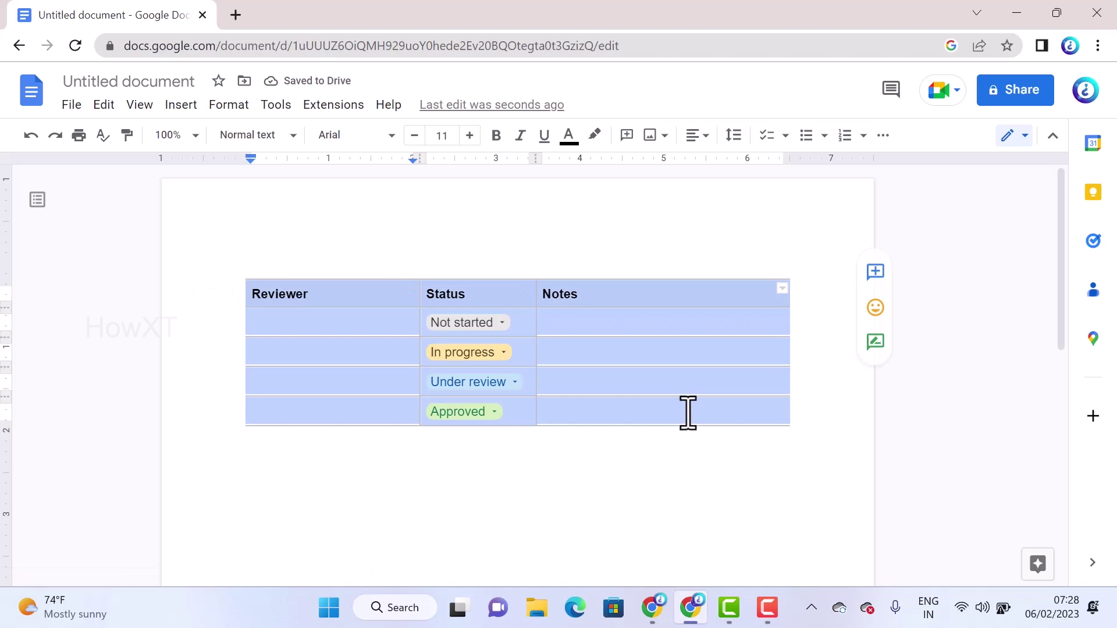
{"action": "key", "text": "Delete"}
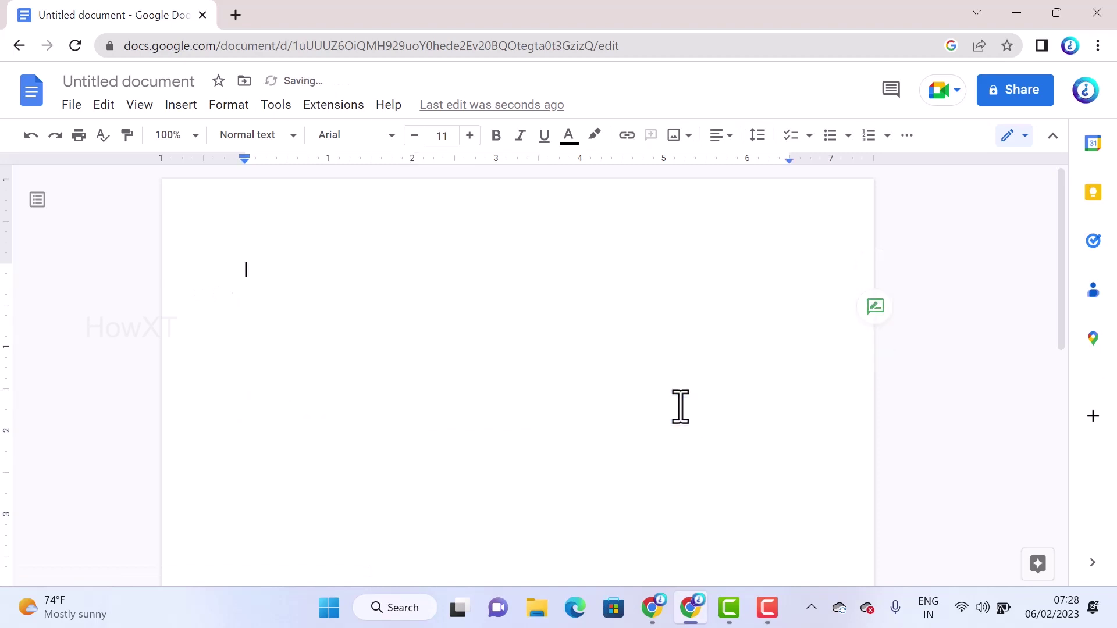
Step: Insert a 4 x 3 table and merge its first row into one header cell
{"action": "left_click", "coordinate": [182, 105]}
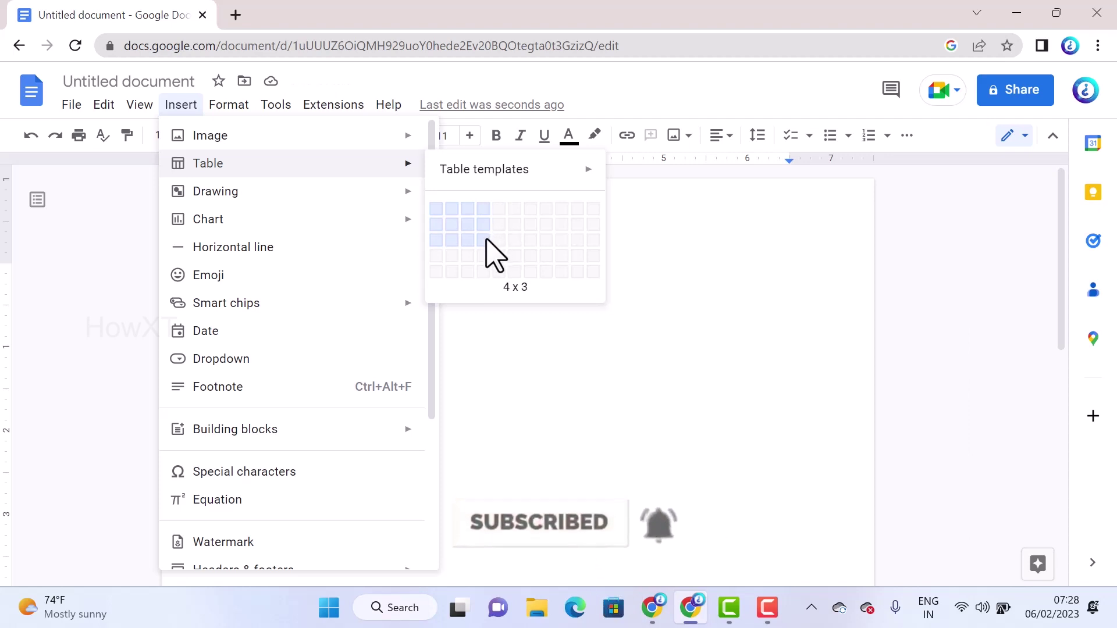
{"action": "left_click", "coordinate": [486, 239]}
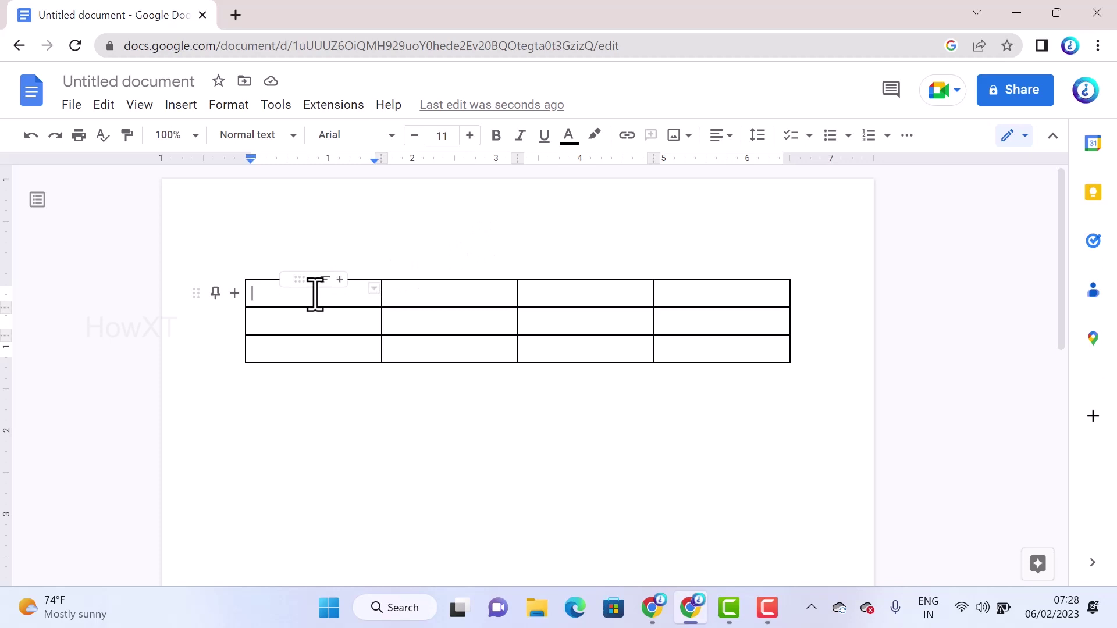
{"action": "left_click_drag", "start_coordinate": [409, 293], "coordinate": [716, 291]}
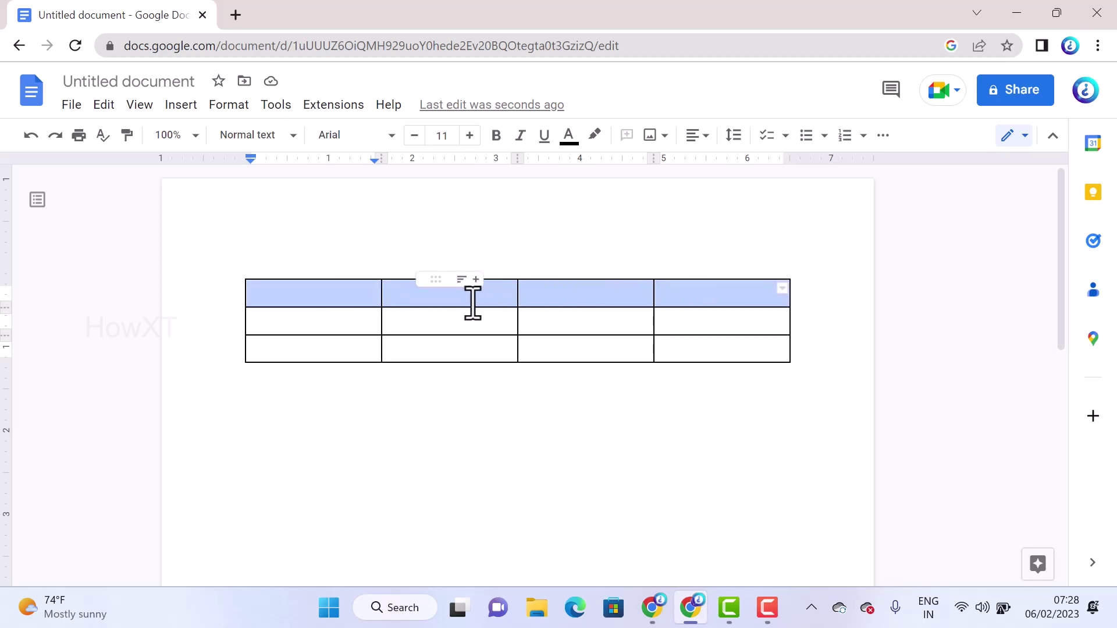
{"action": "left_click_drag", "start_coordinate": [317, 297], "coordinate": [708, 293]}
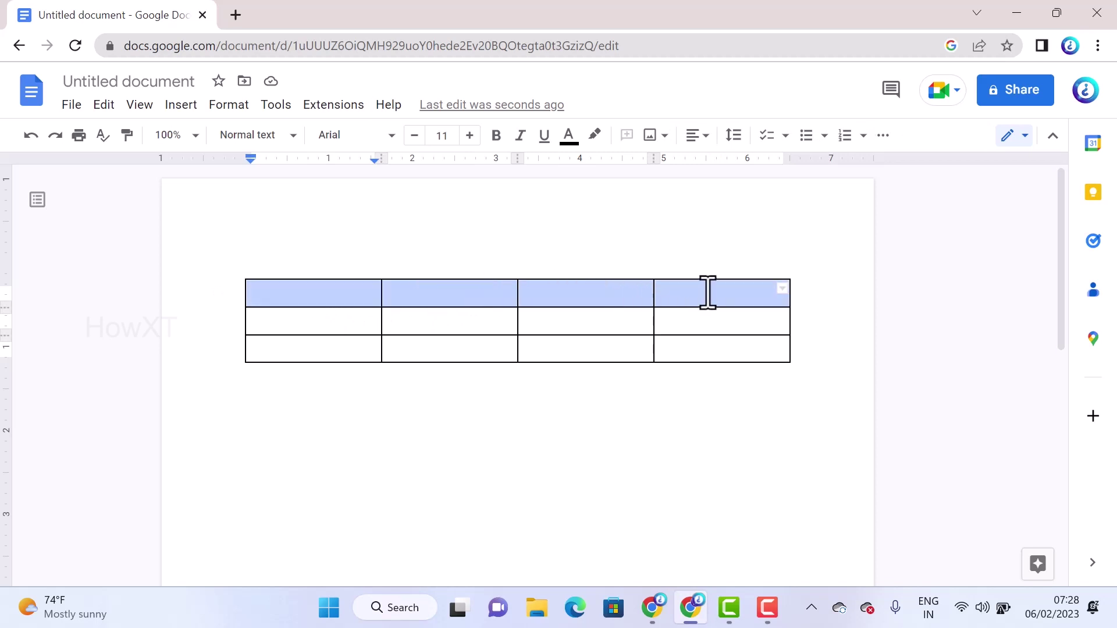
{"action": "right_click", "coordinate": [666, 296]}
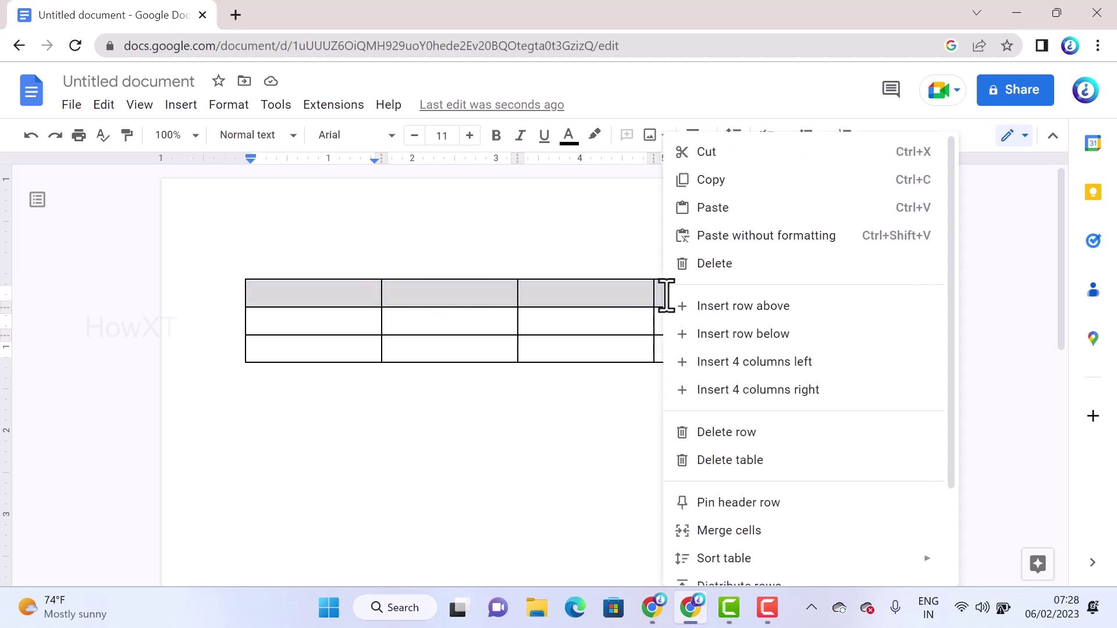
{"action": "left_click", "coordinate": [730, 534]}
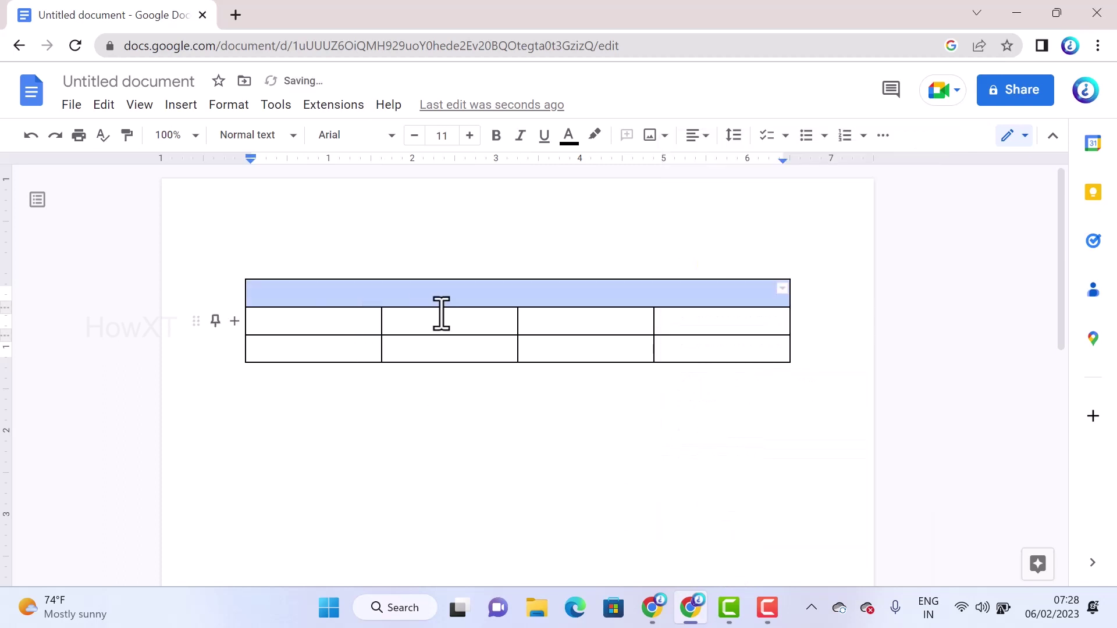
{"action": "left_click", "coordinate": [441, 295]}
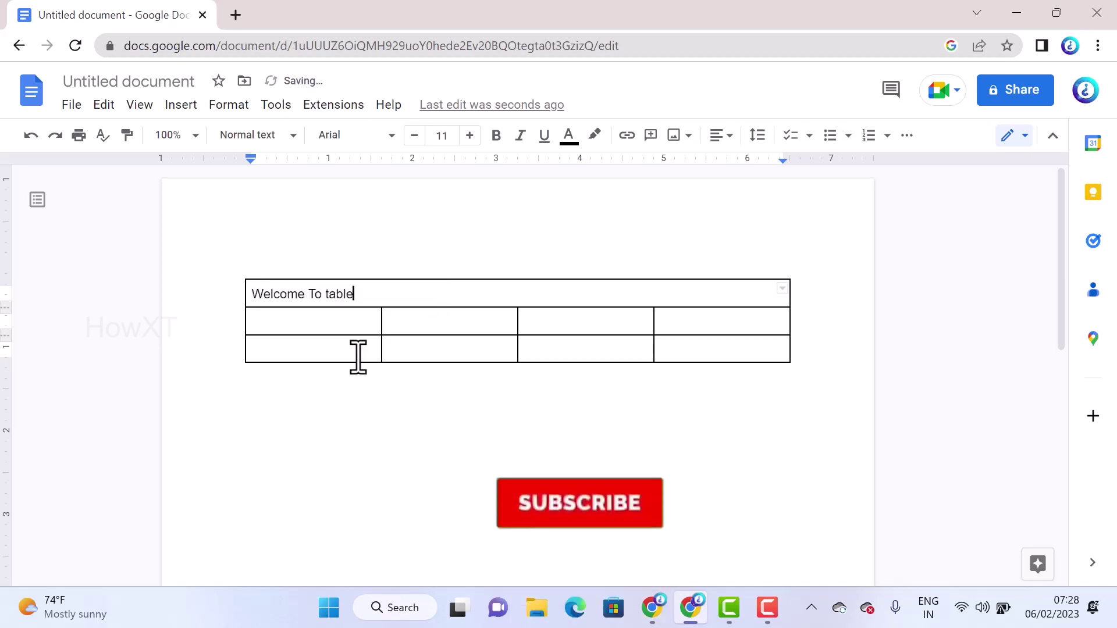
Step: Add a fourth row below the table's last row, then right-click a last-column cell
{"action": "left_click", "coordinate": [334, 335]}
{"action": "left_click", "coordinate": [354, 323]}
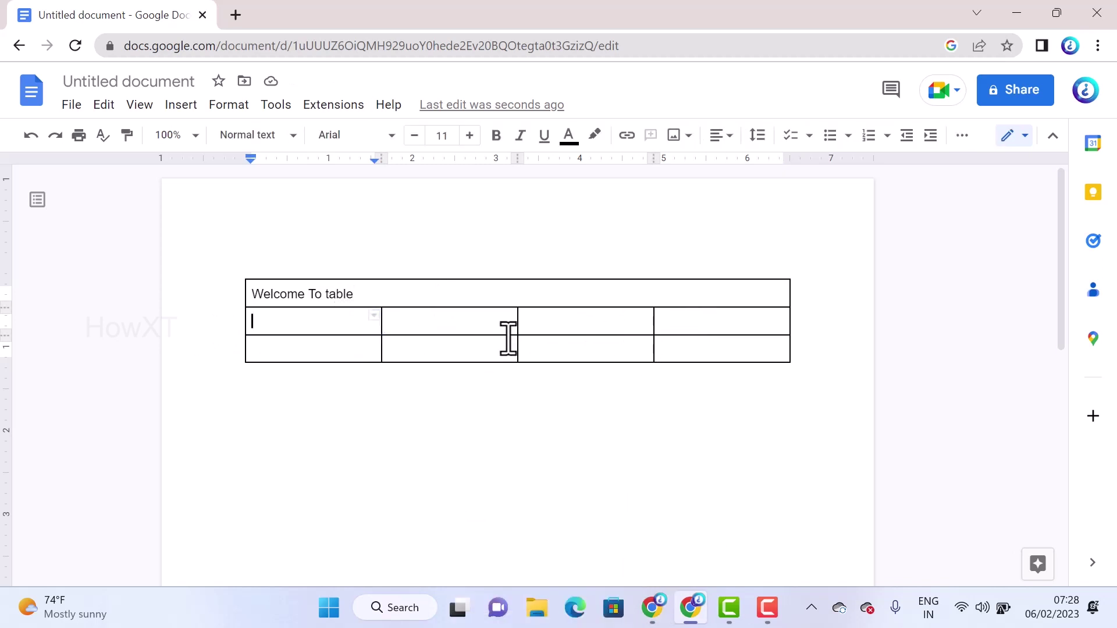
{"action": "double_click", "coordinate": [343, 351]}
{"action": "left_click", "coordinate": [335, 352]}
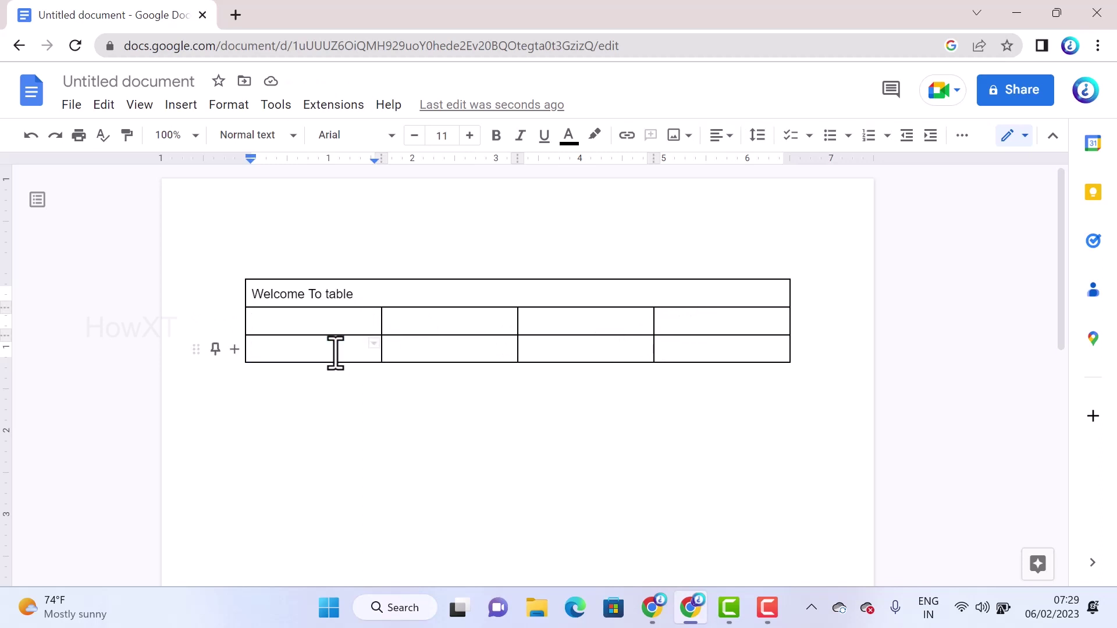
{"action": "right_click", "coordinate": [335, 352]}
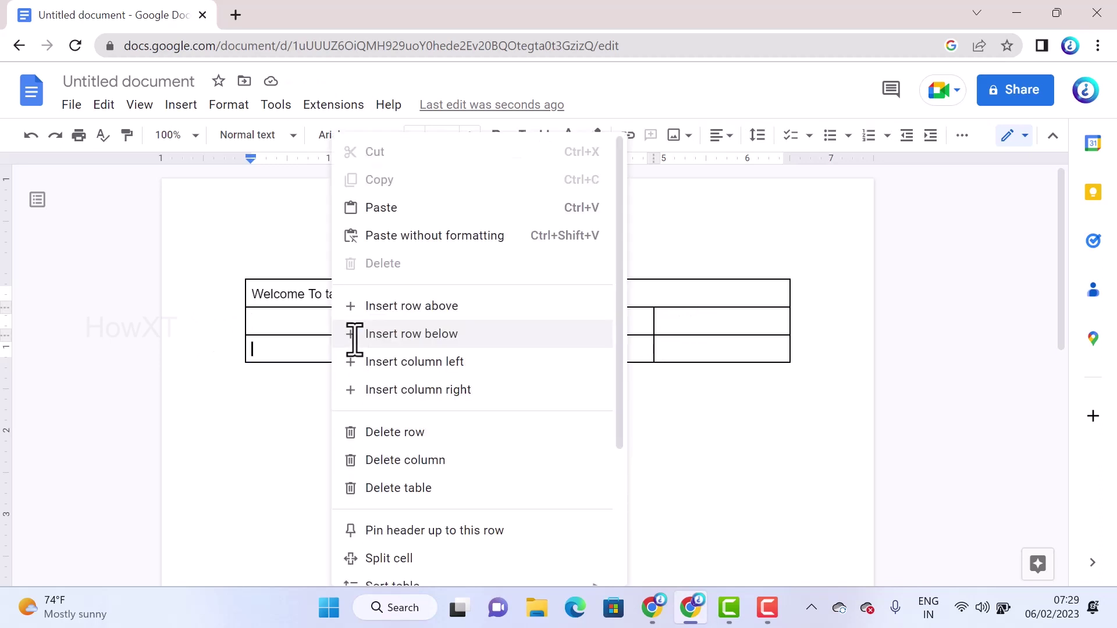
{"action": "left_click", "coordinate": [417, 341]}
{"action": "right_click", "coordinate": [737, 328]}
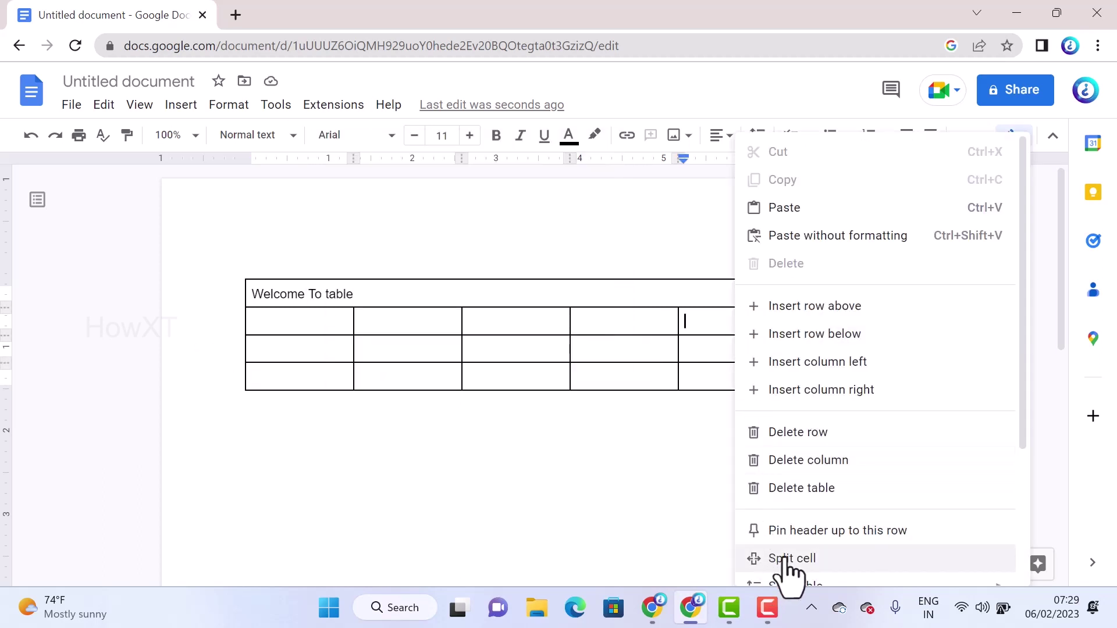
{"action": "scroll", "coordinate": [788, 573], "scroll_direction": "down", "scroll_amount": 2}
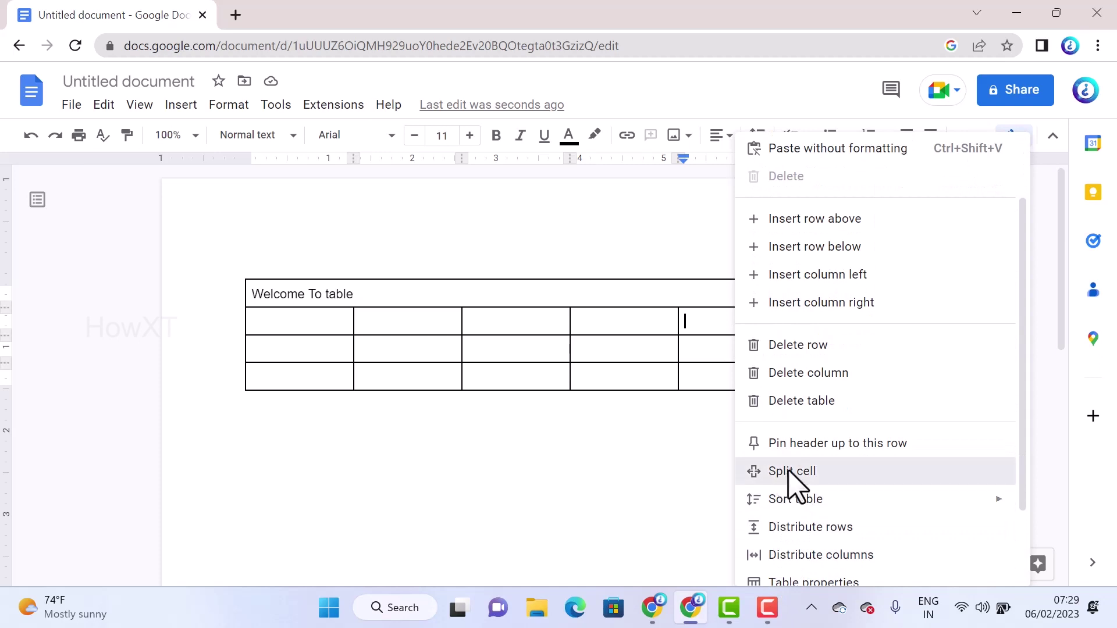
Step: Split the second-row cell of the last column into 3 columns
{"action": "left_click", "coordinate": [791, 474]}
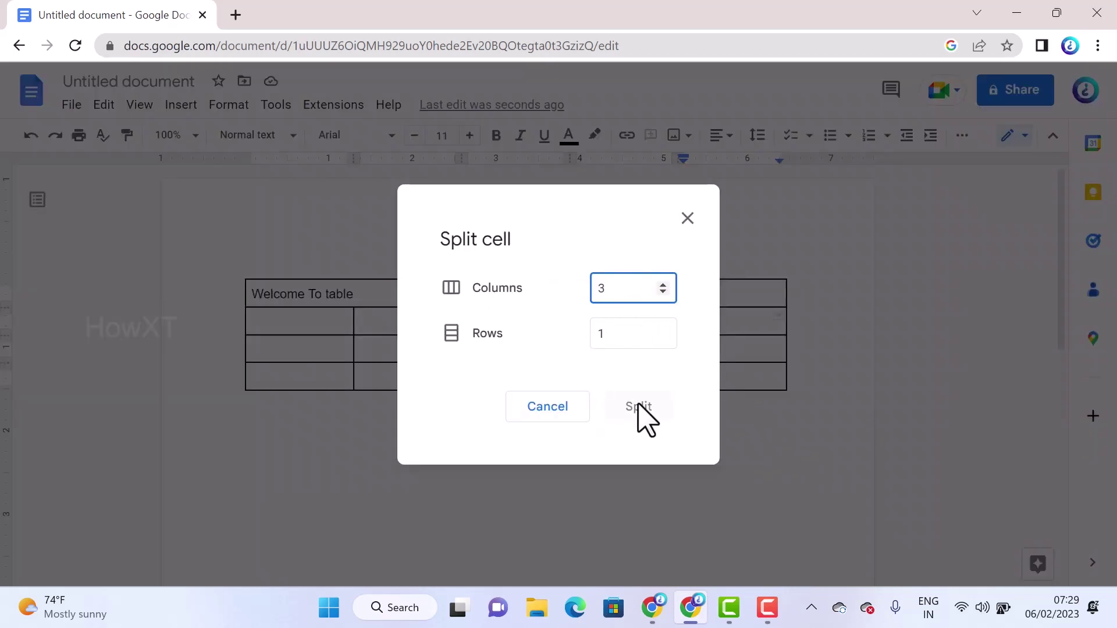
{"action": "key", "text": "Return"}
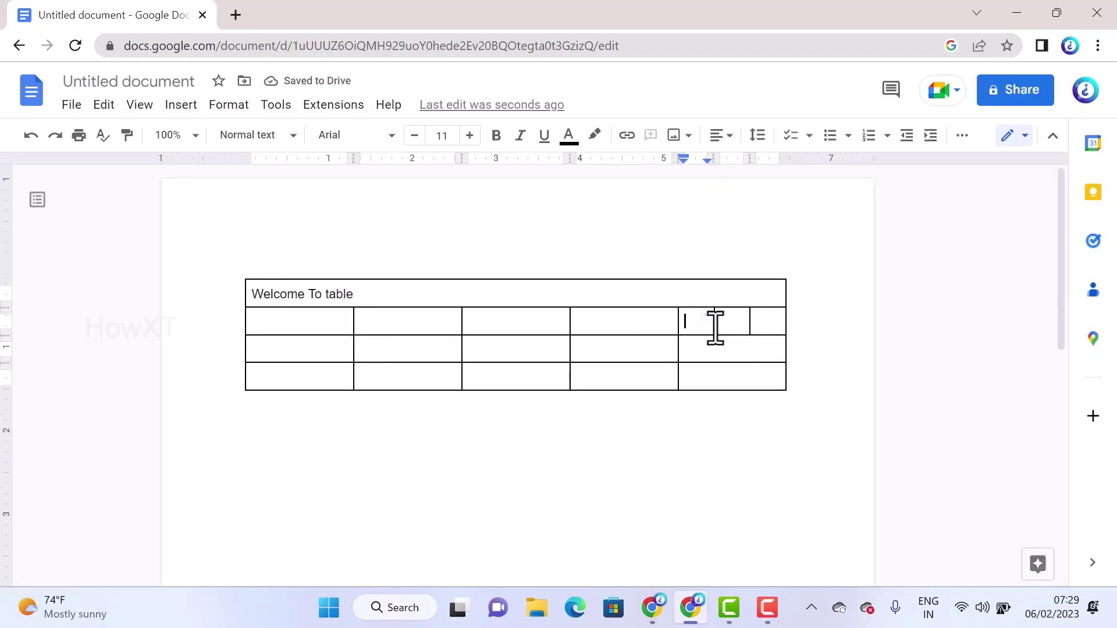
Step: Merge the bottom row's fourth and fifth cells into a single cell
{"action": "left_click_drag", "start_coordinate": [591, 382], "coordinate": [719, 375]}
{"action": "right_click", "coordinate": [709, 380]}
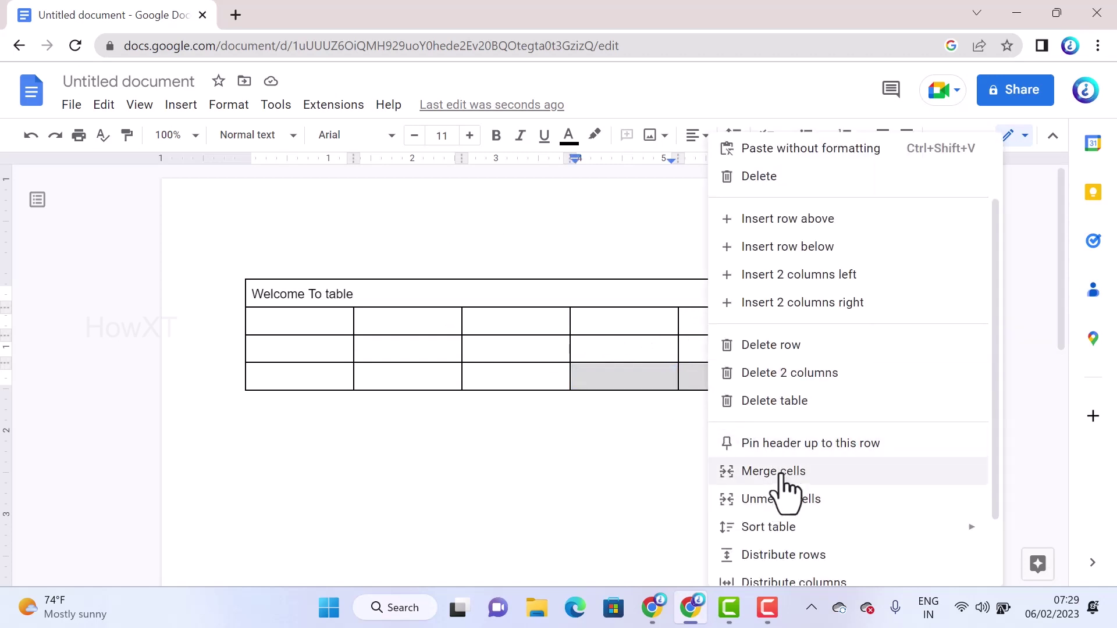
{"action": "left_click", "coordinate": [776, 474]}
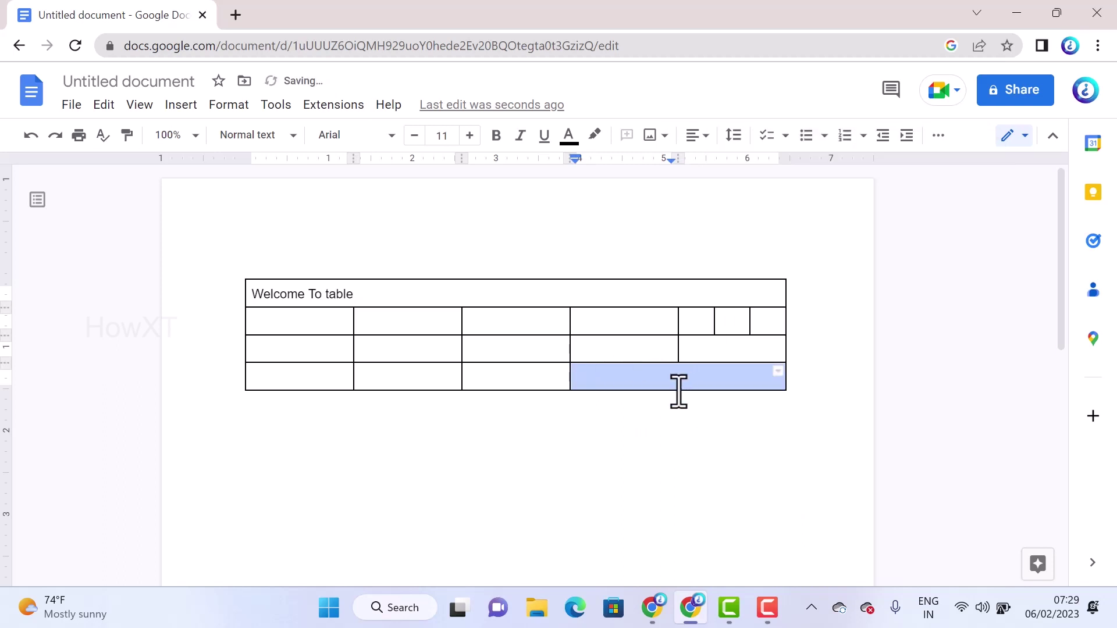
{"action": "left_click", "coordinate": [710, 444]}
Step: Enter 4 into each of the three narrow split cells
{"action": "left_click", "coordinate": [704, 321]}
{"action": "type", "text": "4"}
{"action": "left_click", "coordinate": [743, 326]}
{"action": "type", "text": "4"}
{"action": "left_click", "coordinate": [760, 319]}
{"action": "type", "text": "4"}
{"action": "left_click", "coordinate": [735, 349]}
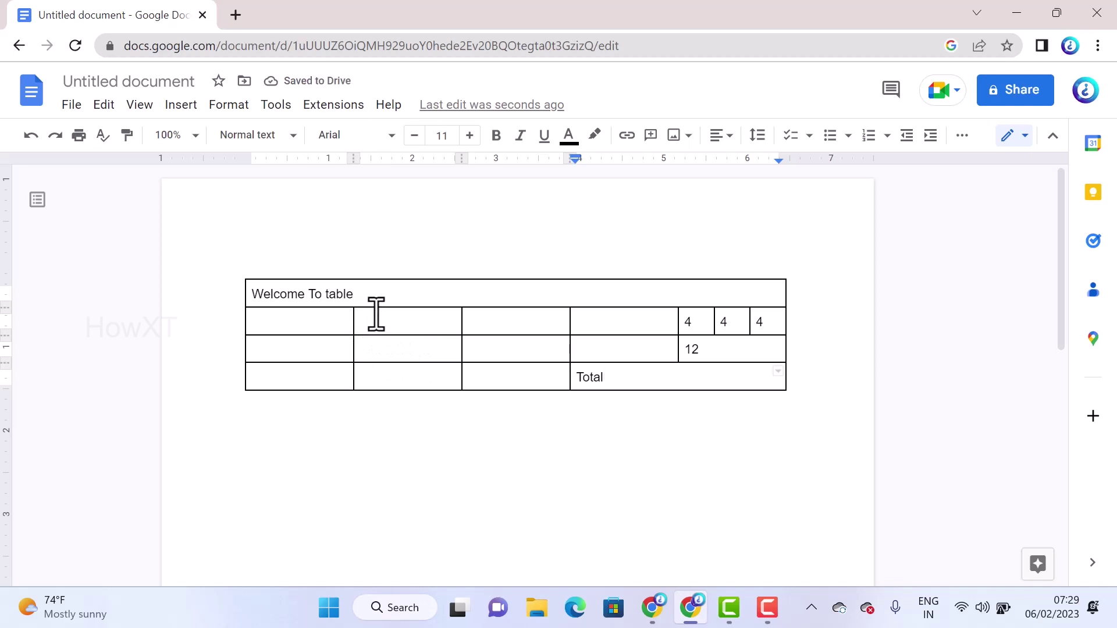
Step: Bring up the table's row and column context menu from the row 3, column 3 cell
{"action": "left_click_drag", "start_coordinate": [379, 299], "coordinate": [649, 366]}
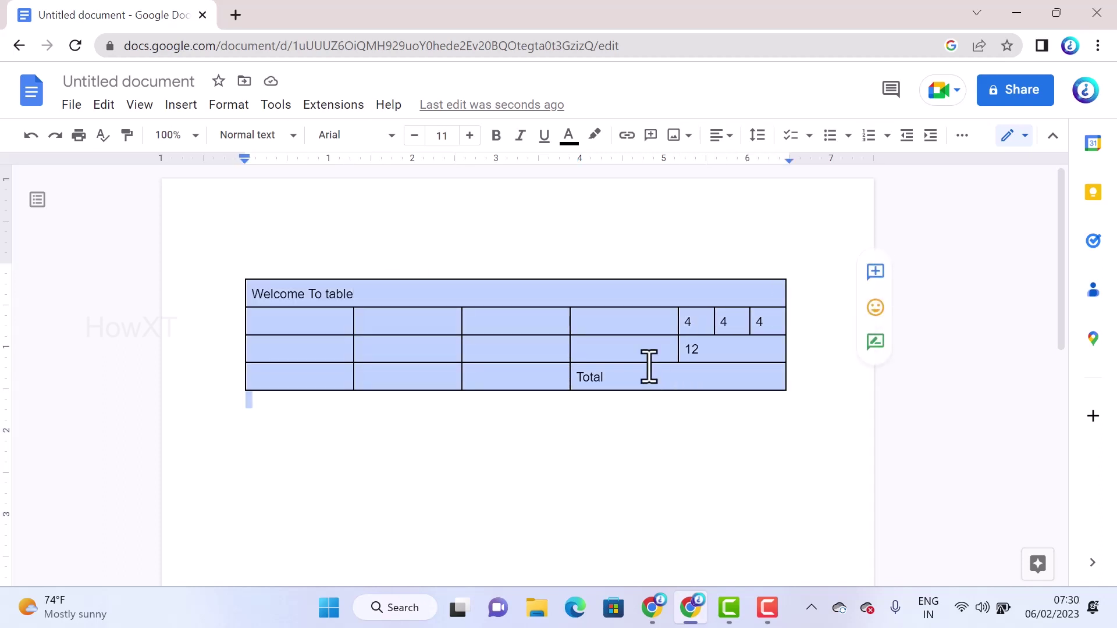
{"action": "right_click", "coordinate": [637, 352]}
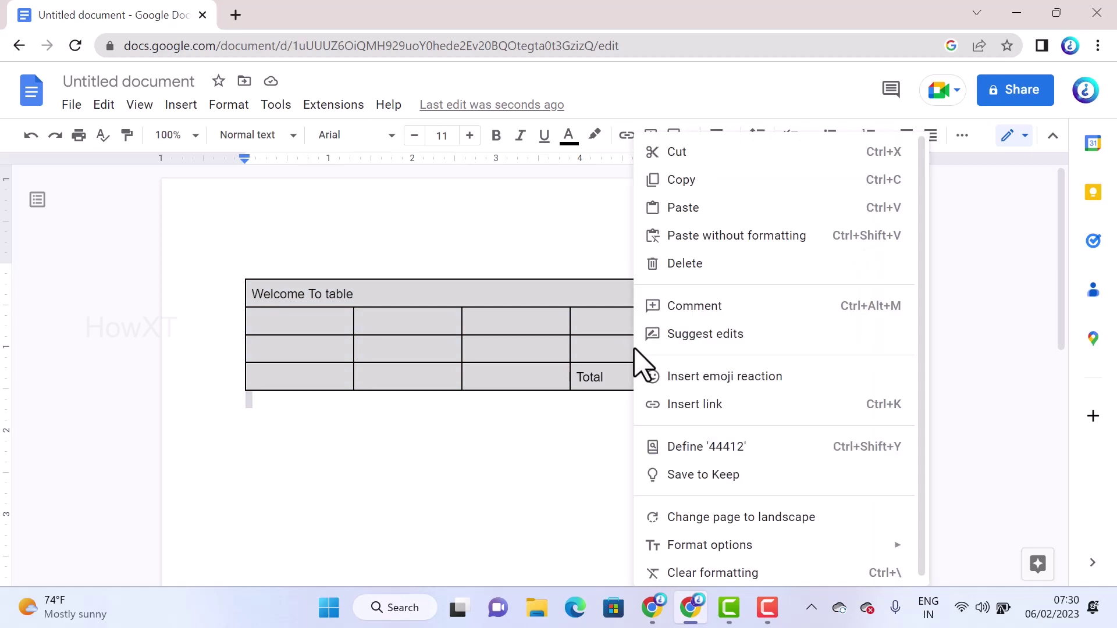
{"action": "mouse_move", "coordinate": [674, 544]}
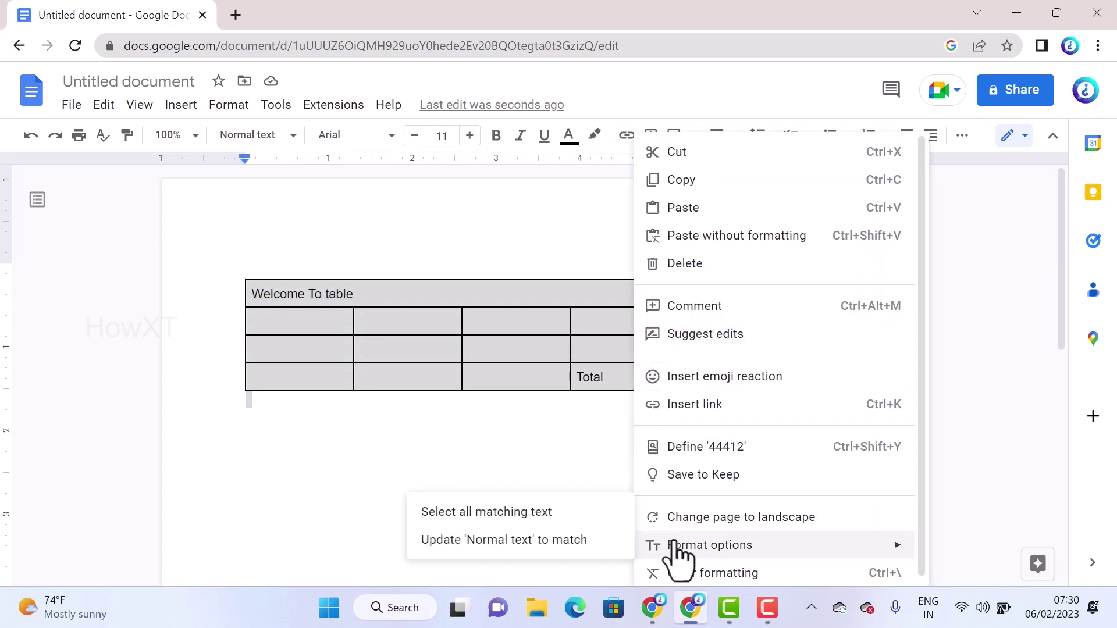
{"action": "left_click", "coordinate": [441, 374]}
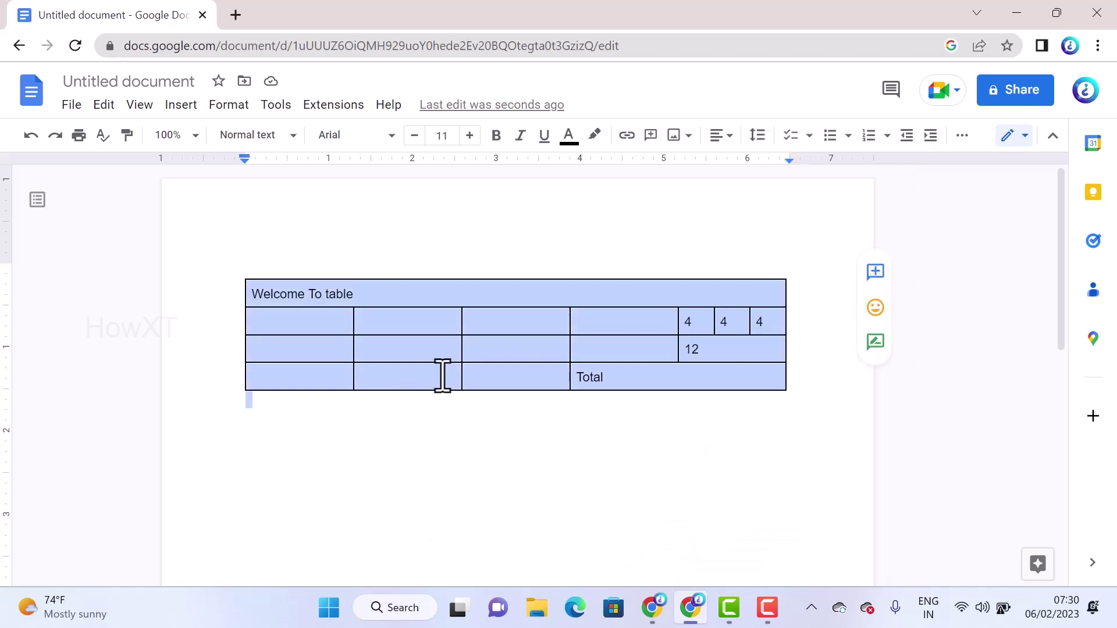
{"action": "left_click", "coordinate": [494, 342]}
{"action": "right_click", "coordinate": [493, 337]}
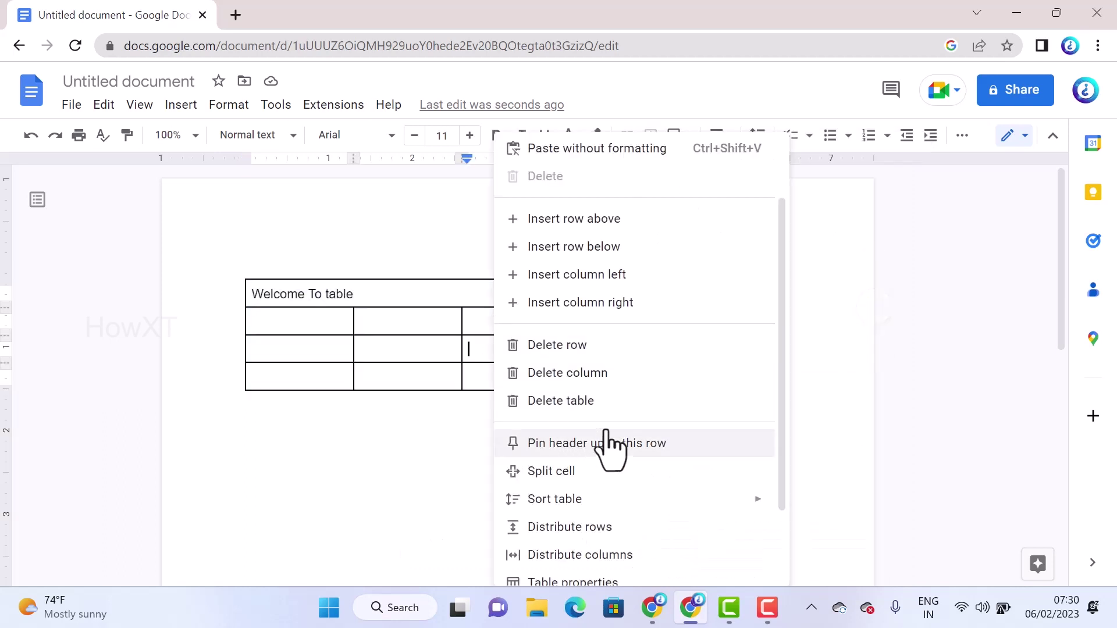
{"action": "scroll", "coordinate": [782, 349], "scroll_direction": "down", "scroll_amount": 2}
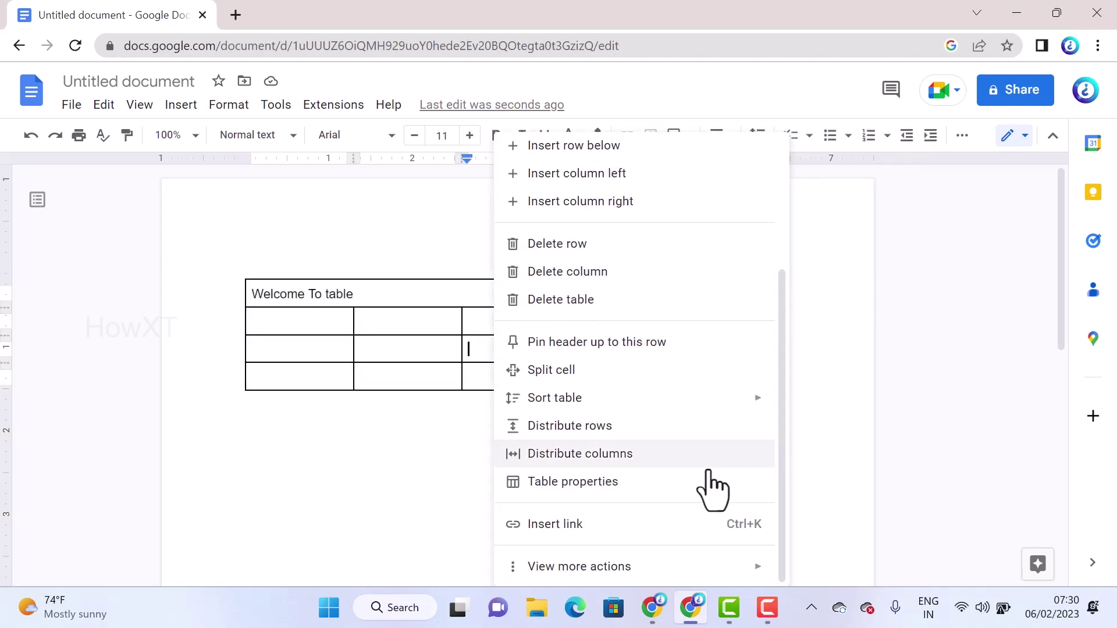
Step: In Table properties, raise the third row's minimum height to 1.092 in
{"action": "left_click", "coordinate": [590, 482]}
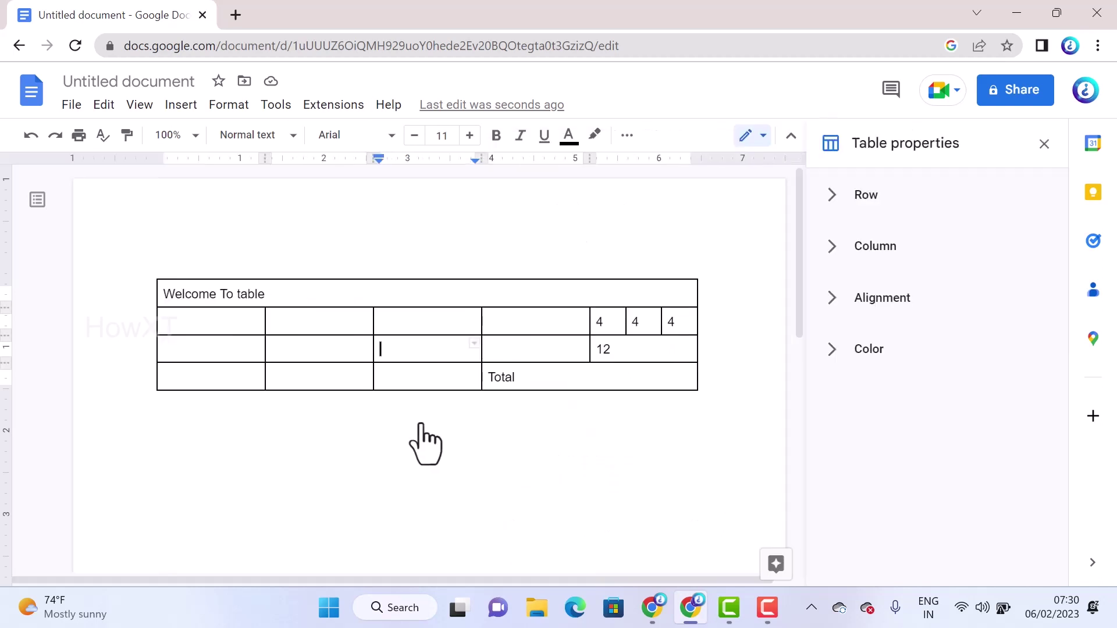
{"action": "left_click", "coordinate": [842, 198]}
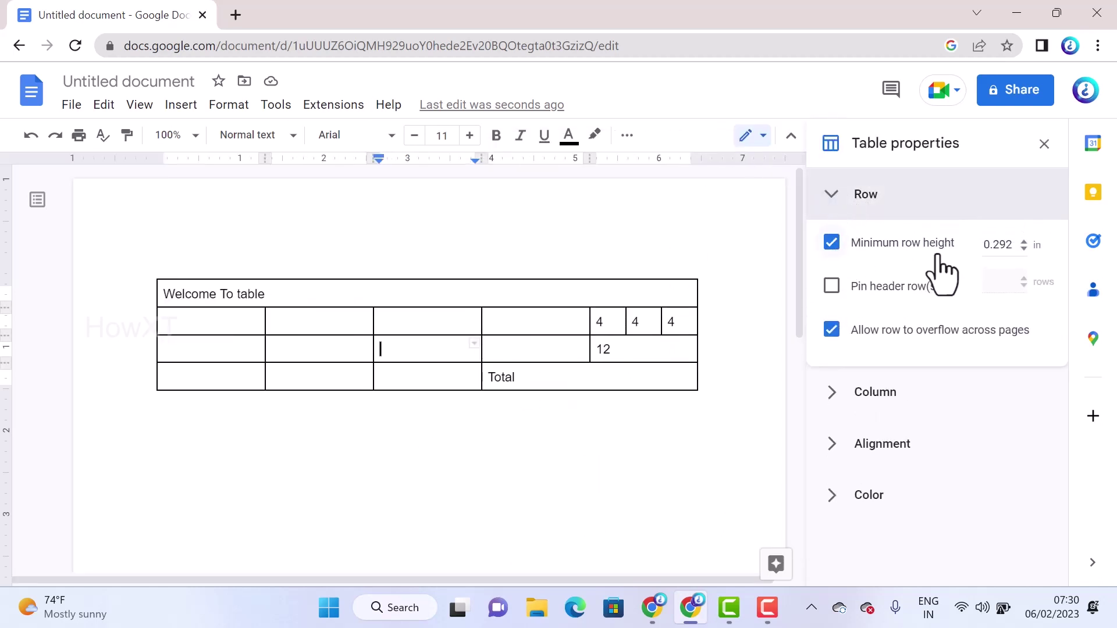
{"action": "left_click", "coordinate": [1023, 241]}
{"action": "left_click", "coordinate": [1024, 242]}
{"action": "left_click", "coordinate": [1024, 241]}
{"action": "left_click", "coordinate": [1024, 241]}
{"action": "left_click", "coordinate": [1024, 241]}
{"action": "left_click", "coordinate": [1023, 242]}
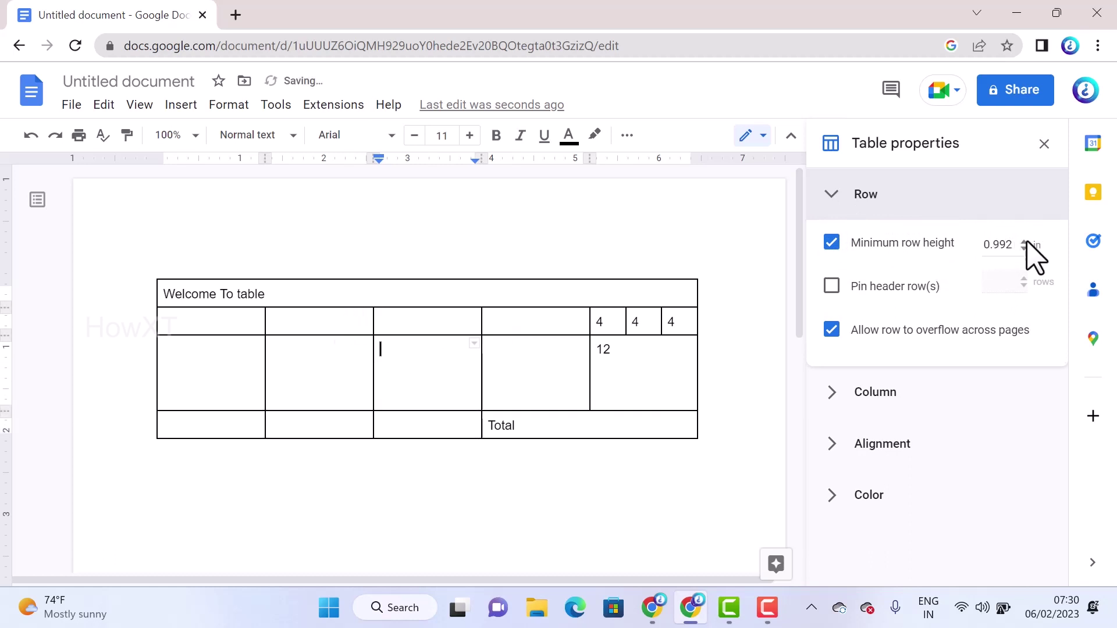
{"action": "left_click", "coordinate": [1024, 241]}
Step: Turn on a fixed column width and set it to 1 in
{"action": "left_click", "coordinate": [852, 401]}
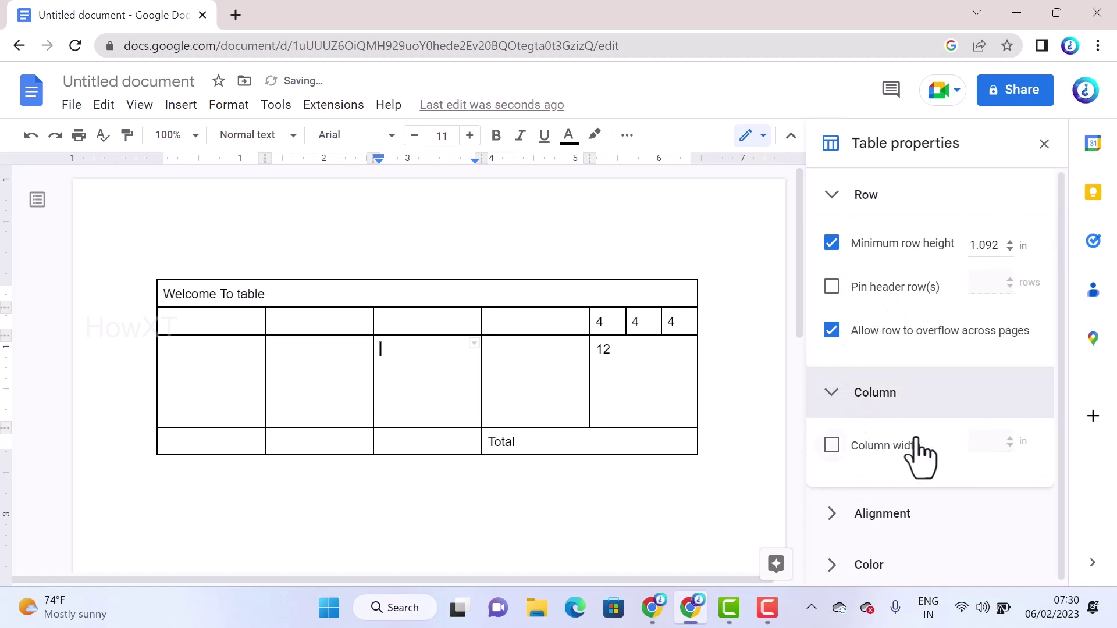
{"action": "left_click", "coordinate": [850, 445]}
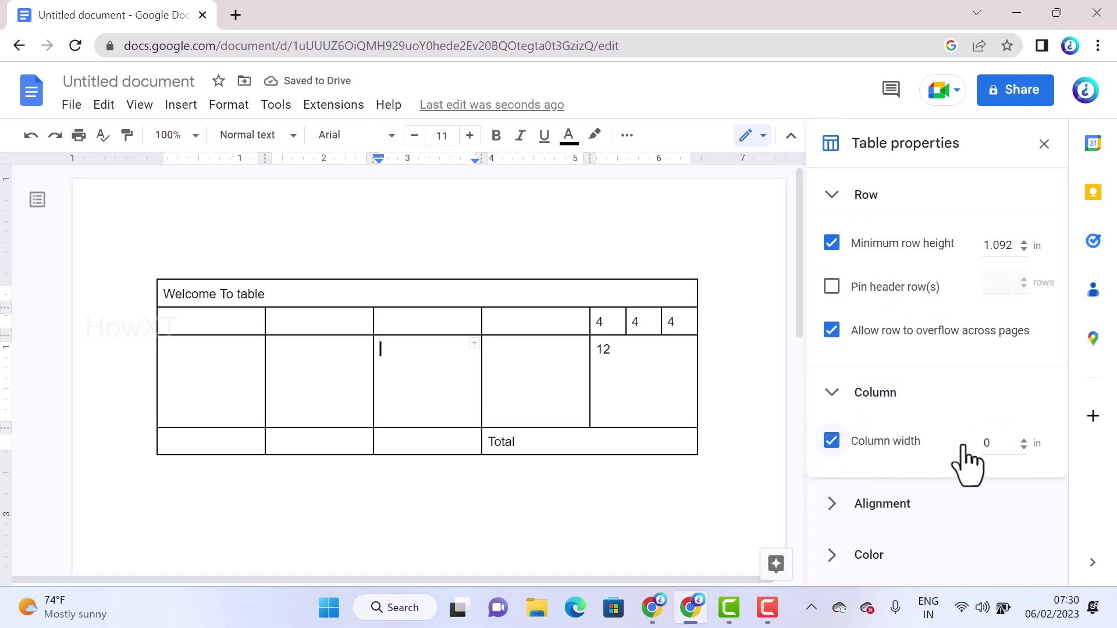
{"action": "left_click", "coordinate": [1023, 439]}
{"action": "left_click", "coordinate": [1023, 439]}
{"action": "left_click", "coordinate": [1023, 440]}
{"action": "left_click", "coordinate": [1024, 439]}
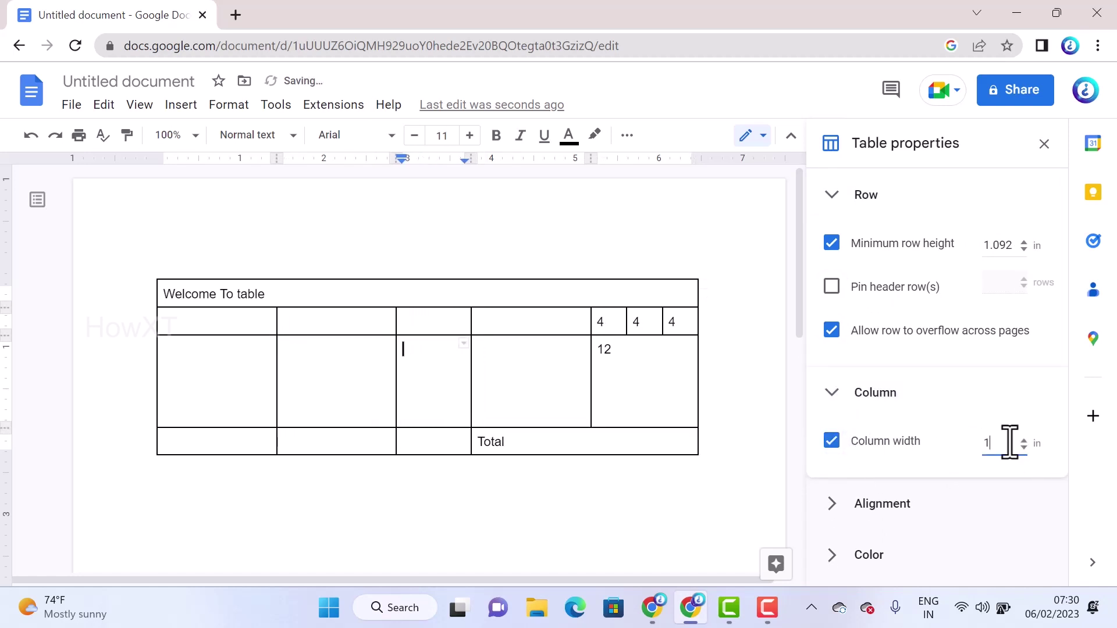
{"action": "left_click", "coordinate": [842, 507]}
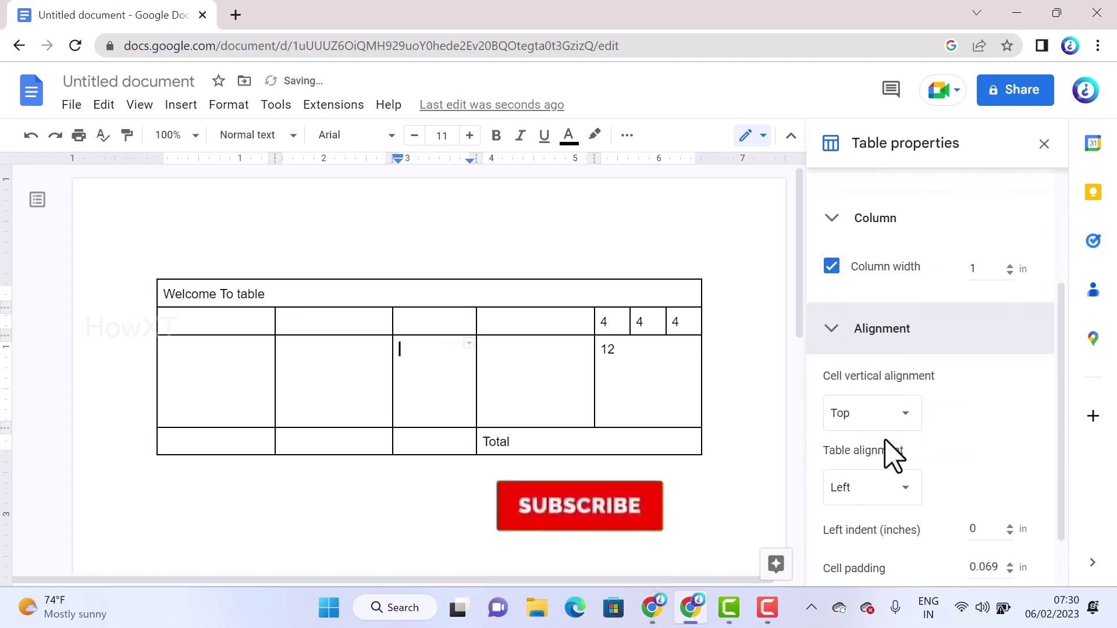
Step: Set cell vertical alignment to Middle, table alignment to Center, and cell padding to -0.031 in
{"action": "left_click", "coordinate": [227, 294]}
{"action": "left_click_drag", "start_coordinate": [268, 294], "coordinate": [174, 293]}
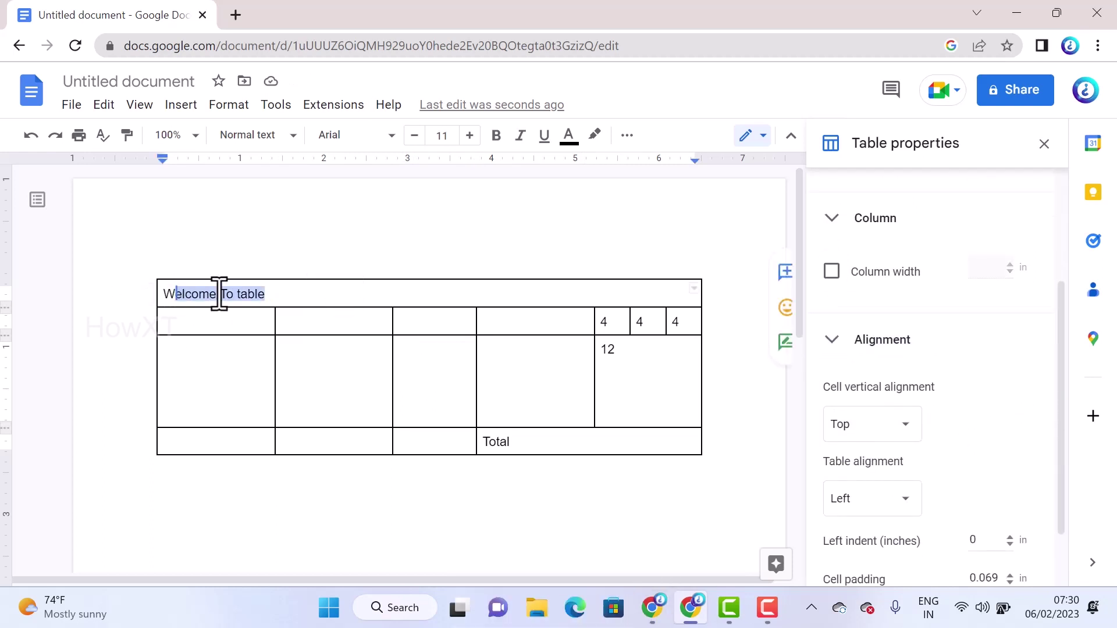
{"action": "left_click_drag", "start_coordinate": [317, 297], "coordinate": [159, 294]}
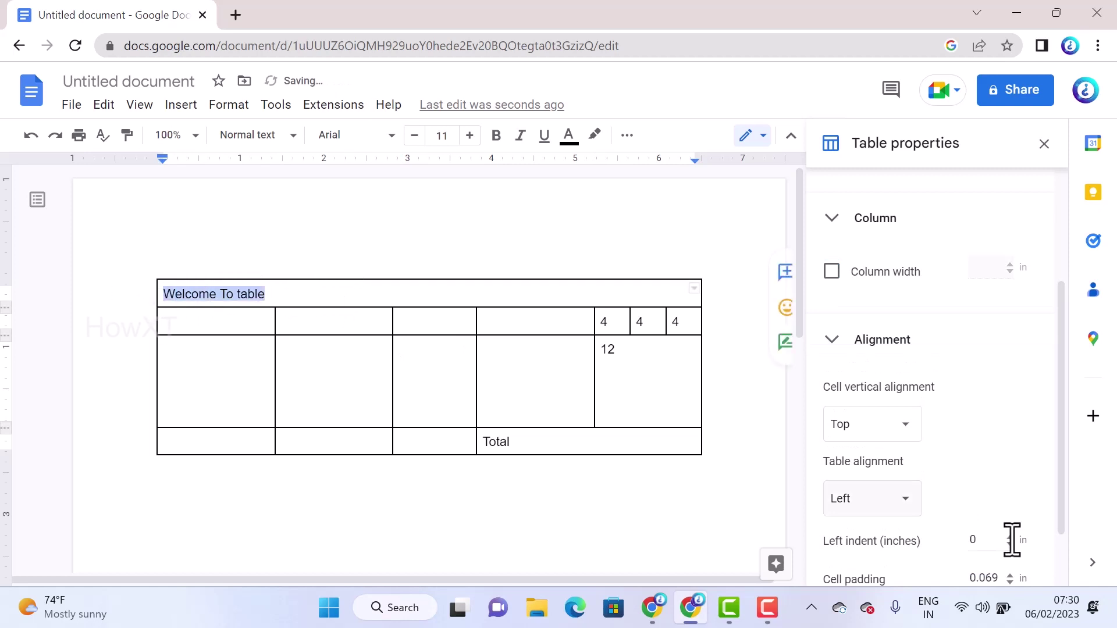
{"action": "scroll", "coordinate": [970, 476], "scroll_direction": "down", "scroll_amount": 2}
{"action": "left_click", "coordinate": [880, 346]}
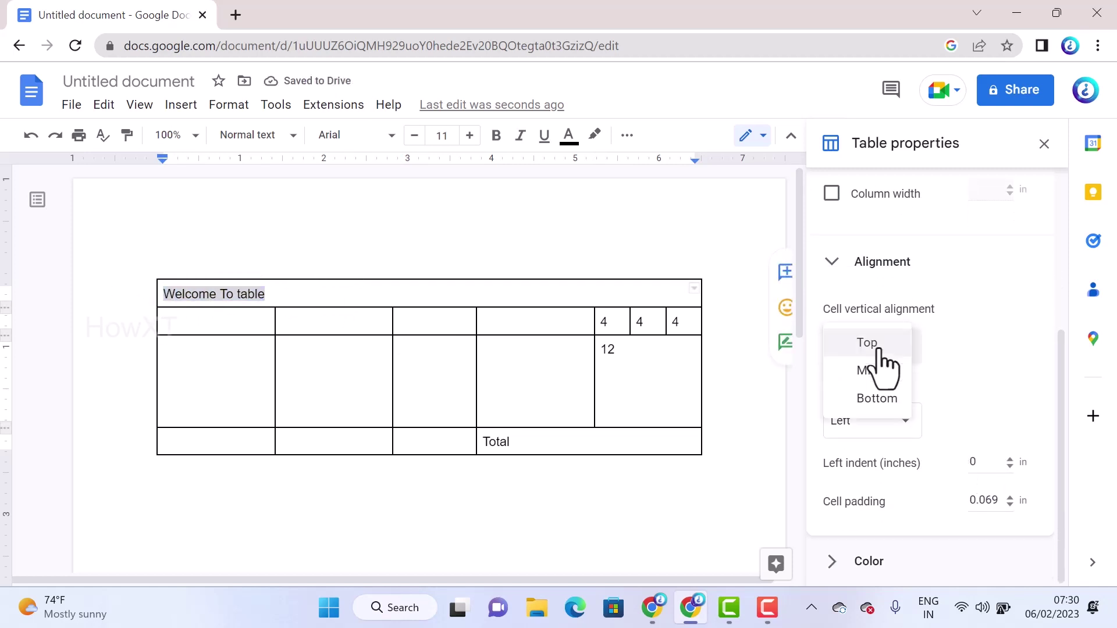
{"action": "left_click", "coordinate": [868, 372]}
{"action": "left_click", "coordinate": [877, 431]}
{"action": "left_click", "coordinate": [877, 445]}
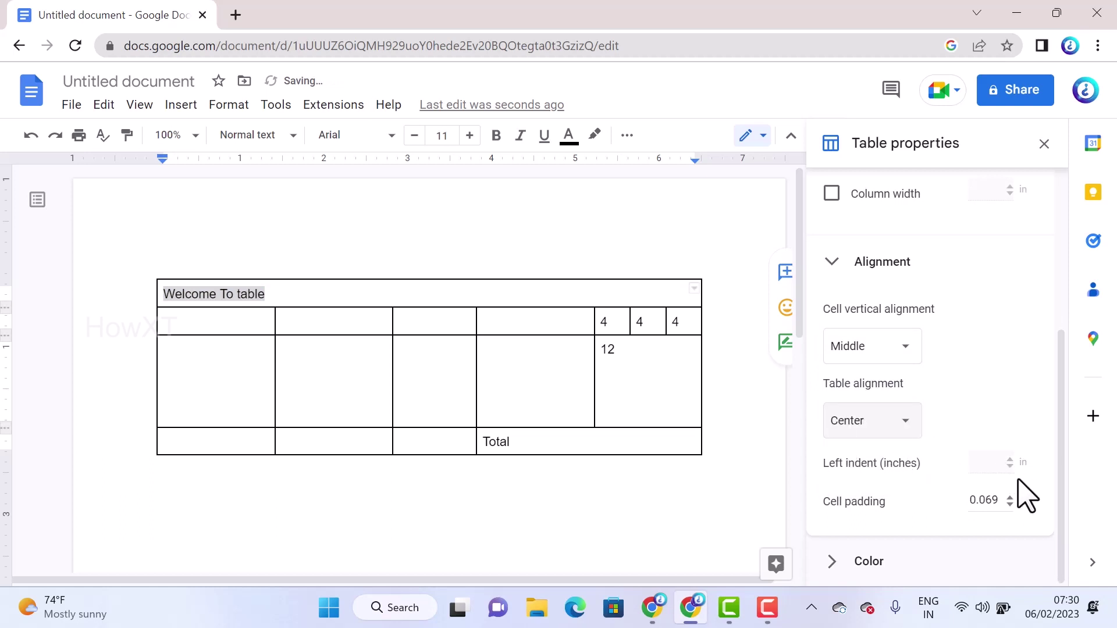
{"action": "left_click", "coordinate": [342, 300]}
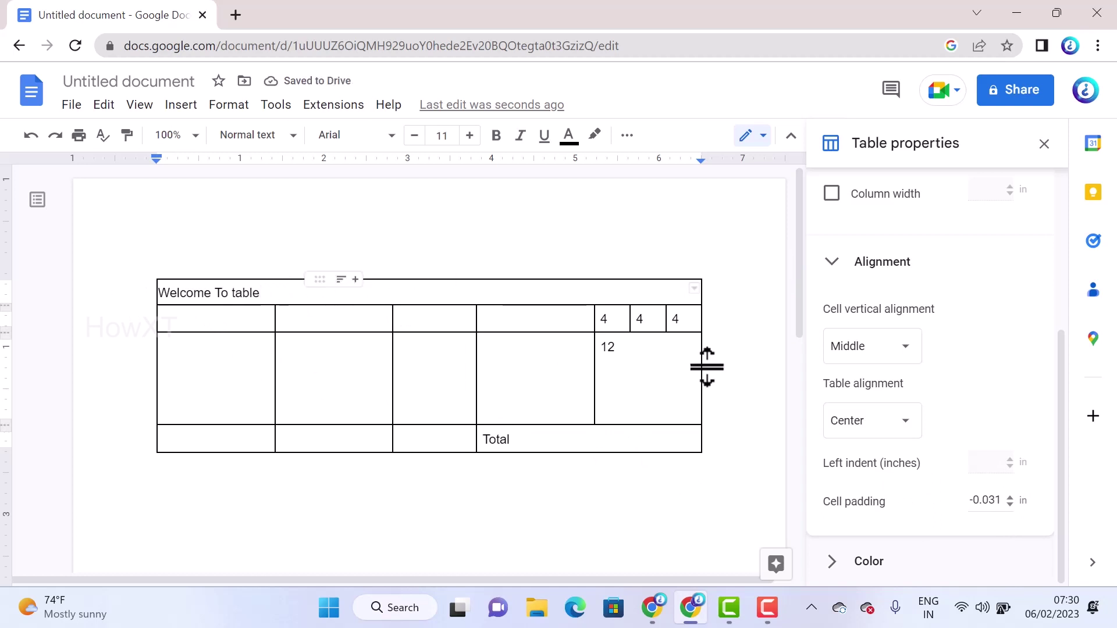
Step: Make the table borders red and fill the header row light peach
{"action": "left_click", "coordinate": [860, 562]}
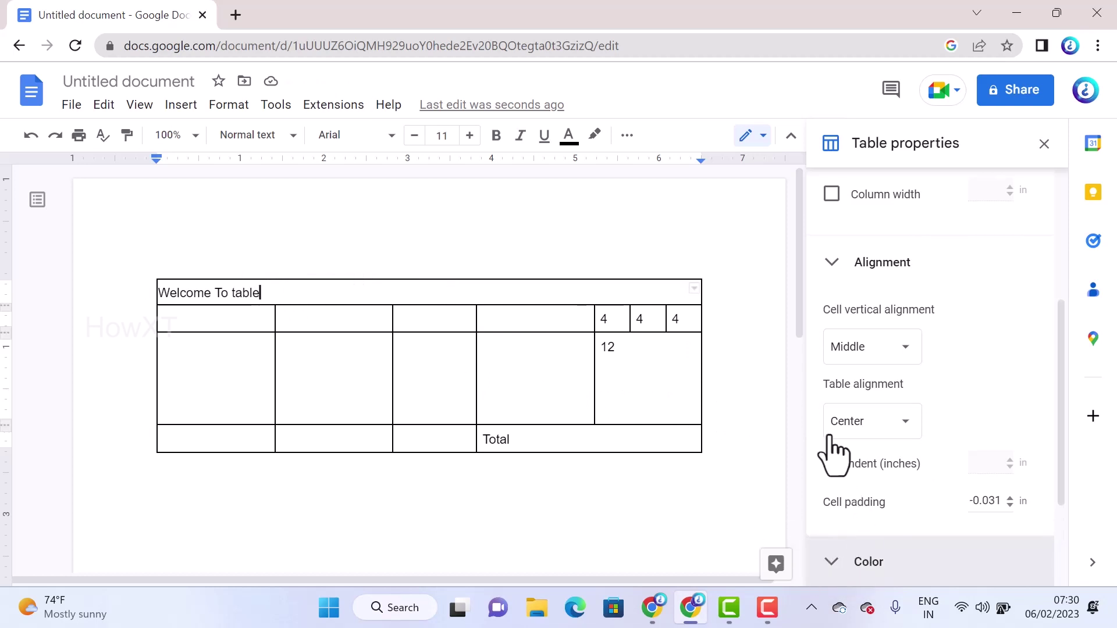
{"action": "left_click", "coordinate": [860, 474]}
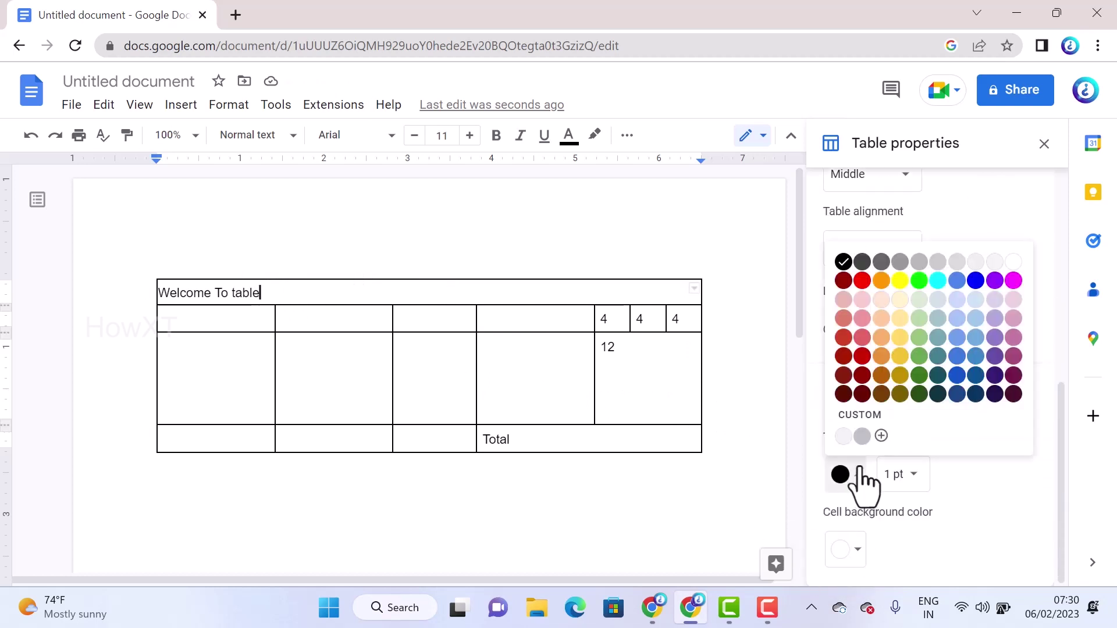
{"action": "left_click", "coordinate": [863, 282]}
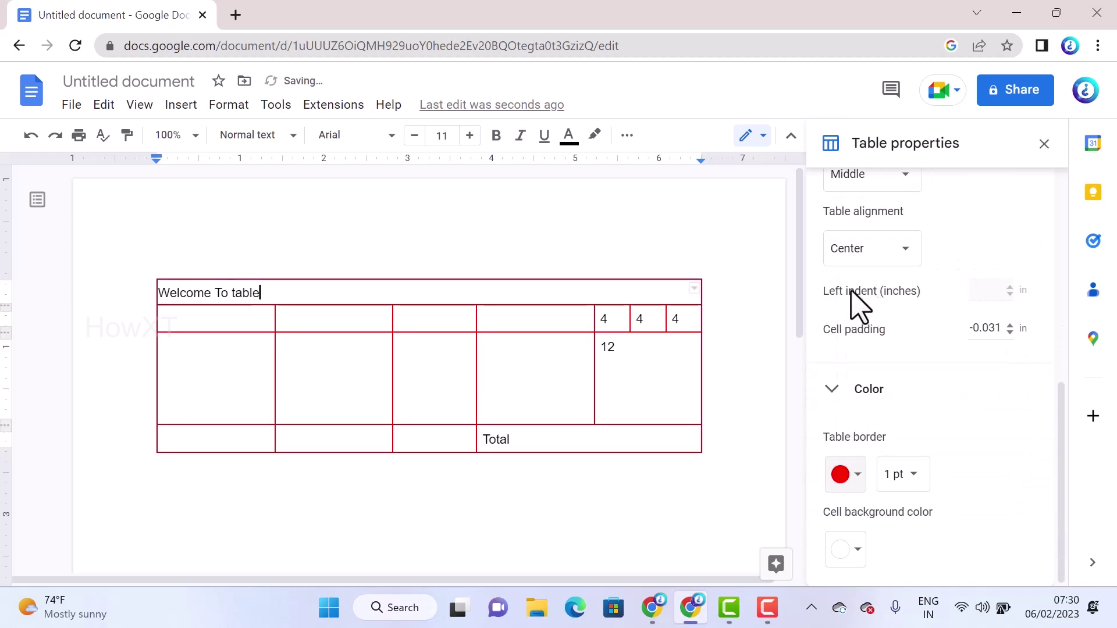
{"action": "left_click", "coordinate": [845, 549]}
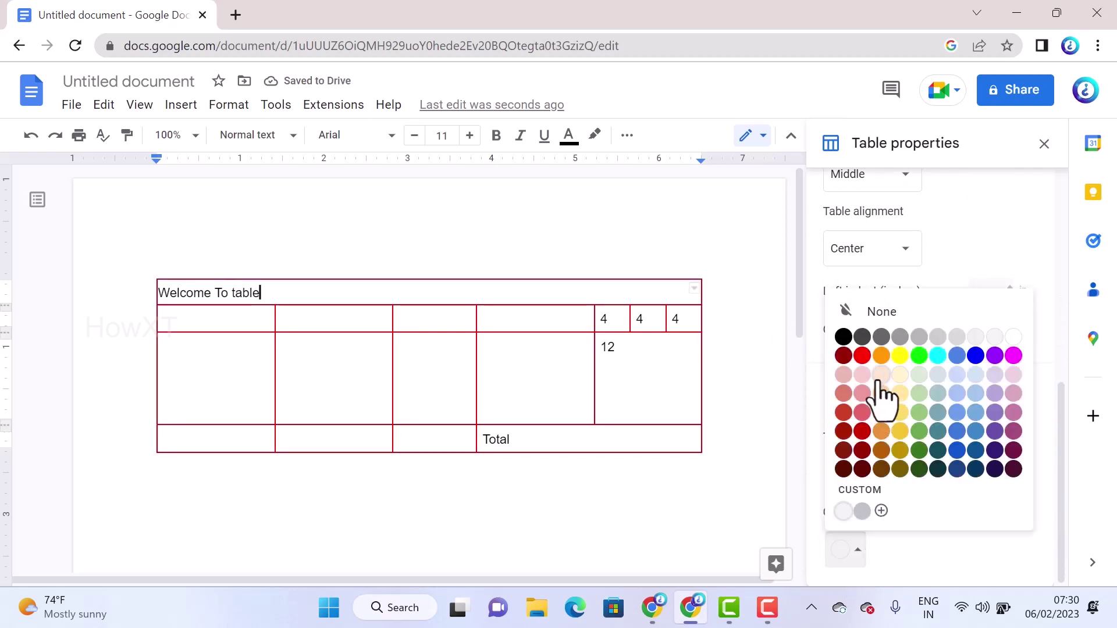
{"action": "left_click", "coordinate": [883, 396]}
Step: Fill rows 2 to 4 with light yellow, then select the whole table
{"action": "left_click", "coordinate": [402, 349]}
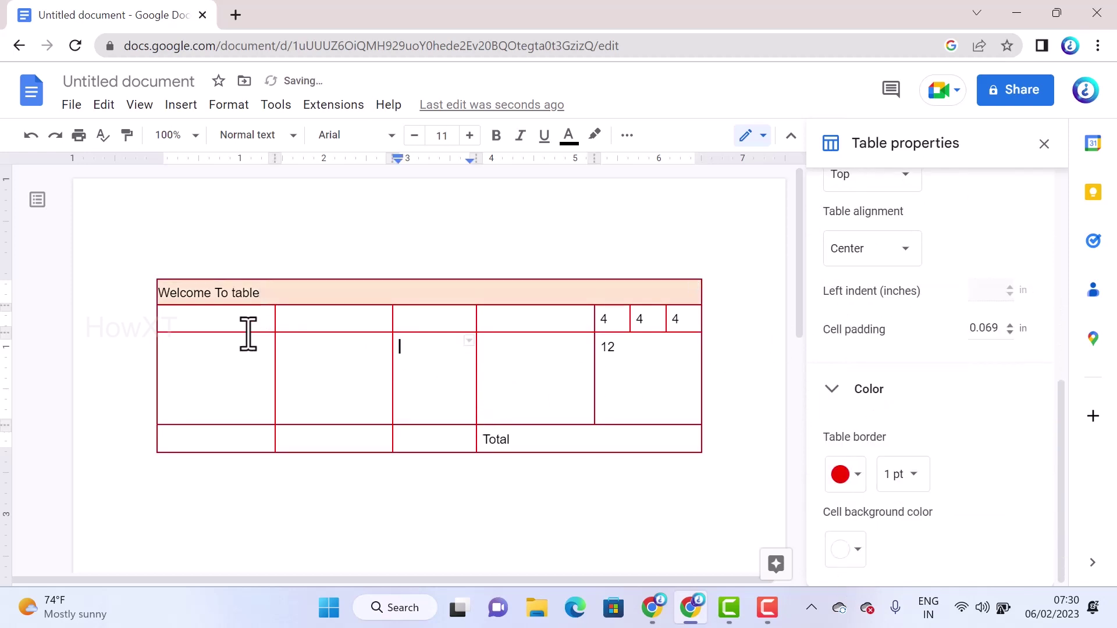
{"action": "left_click", "coordinate": [244, 323]}
{"action": "left_click_drag", "start_coordinate": [555, 366], "coordinate": [648, 443]}
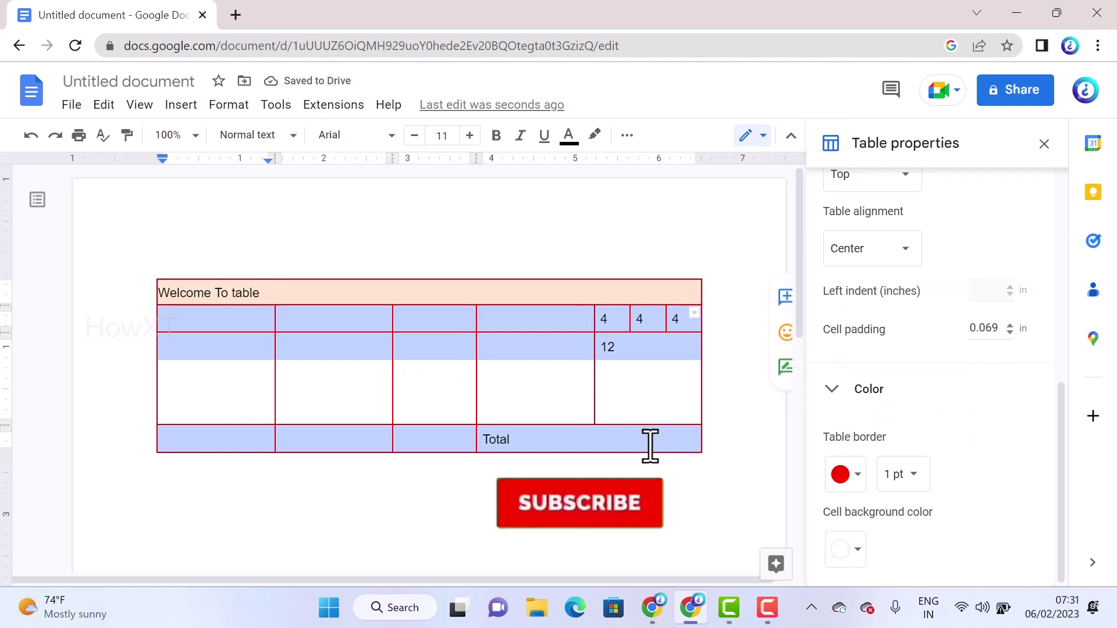
{"action": "left_click", "coordinate": [850, 551]}
{"action": "left_click", "coordinate": [900, 374]}
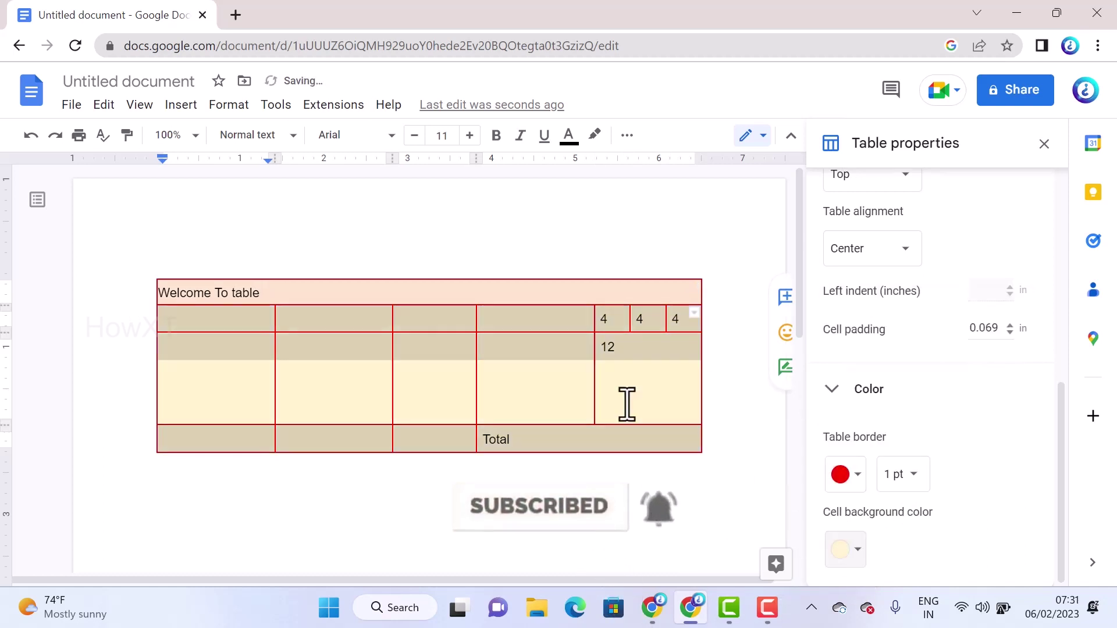
{"action": "left_click", "coordinate": [678, 378]}
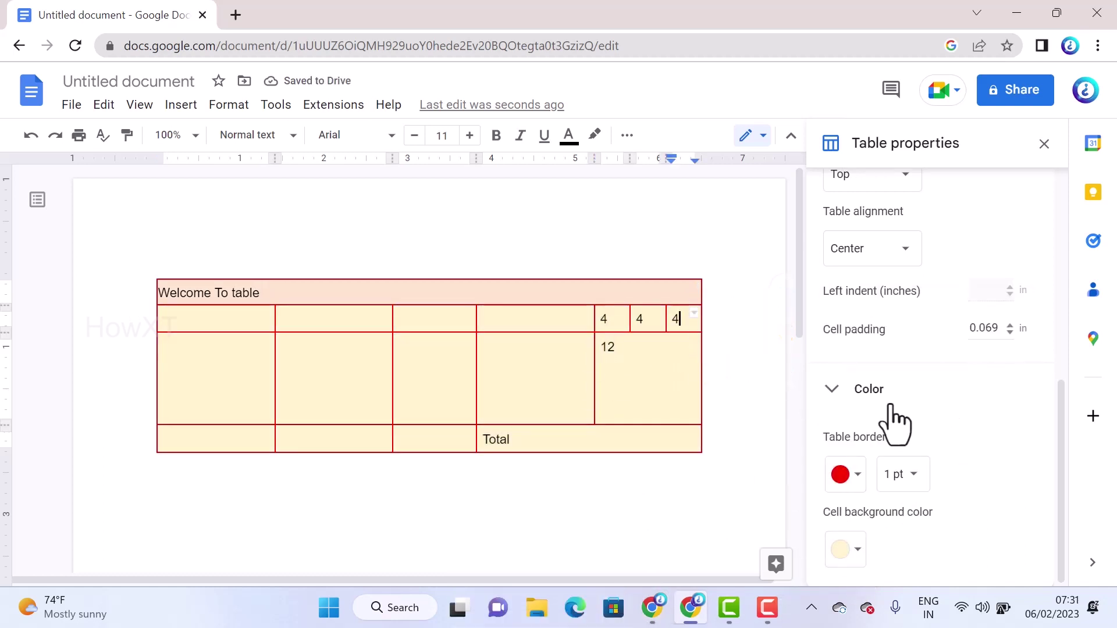
{"action": "scroll", "coordinate": [955, 412], "scroll_direction": "up", "scroll_amount": 3}
{"action": "scroll", "coordinate": [956, 456], "scroll_direction": "up", "scroll_amount": 4}
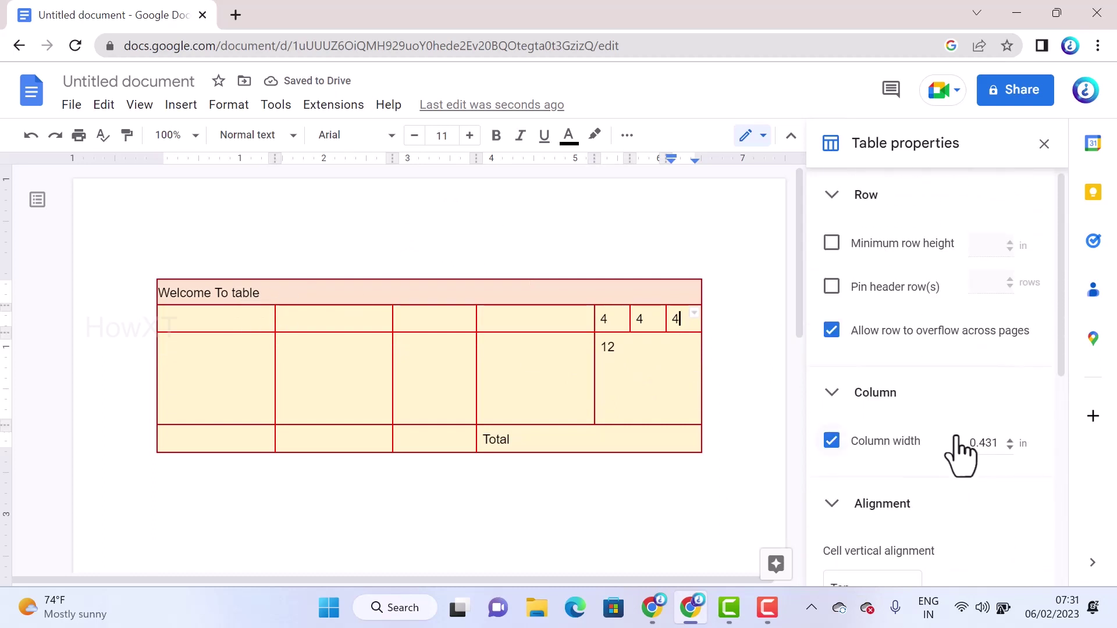
{"action": "left_click_drag", "start_coordinate": [354, 294], "coordinate": [616, 469]}
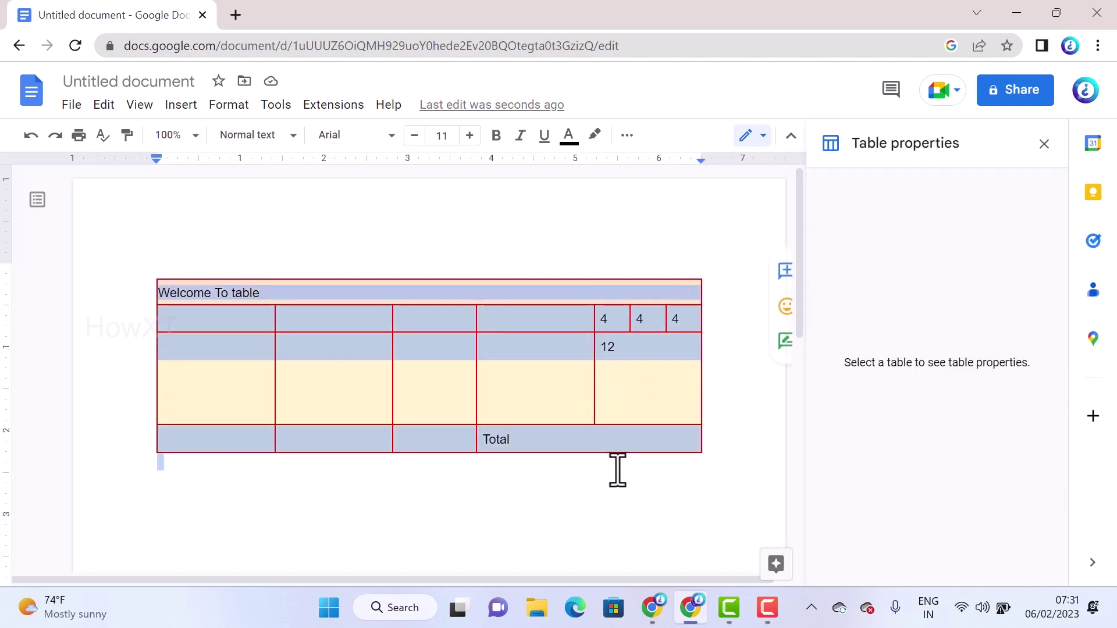
Step: Close the Table properties panel and apply Center align to all the table text
{"action": "left_click", "coordinate": [1044, 144]}
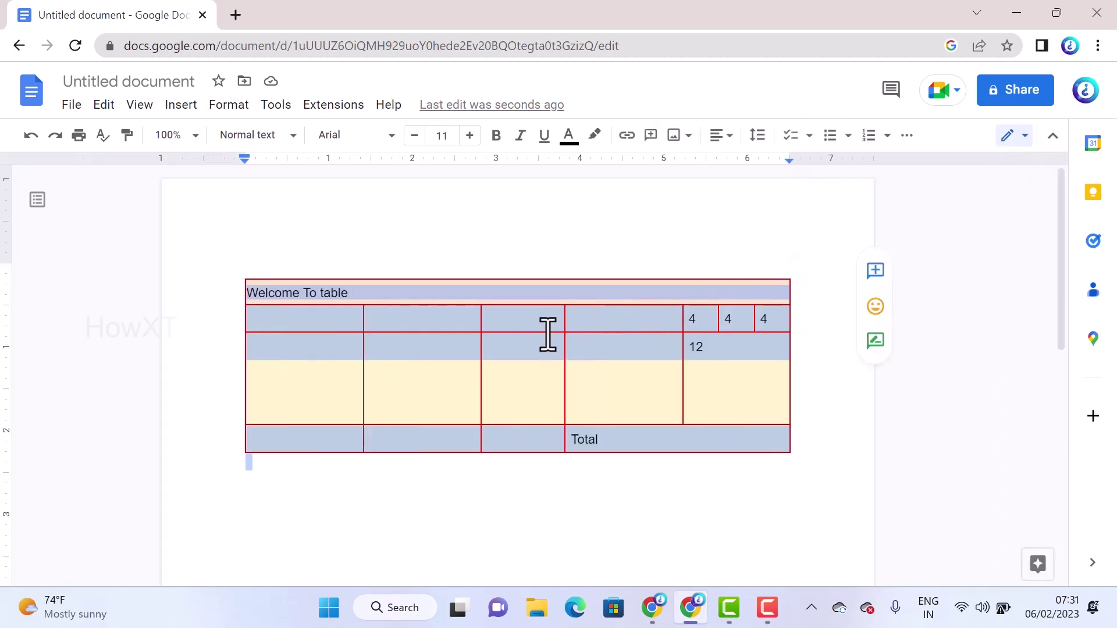
{"action": "left_click", "coordinate": [721, 135]}
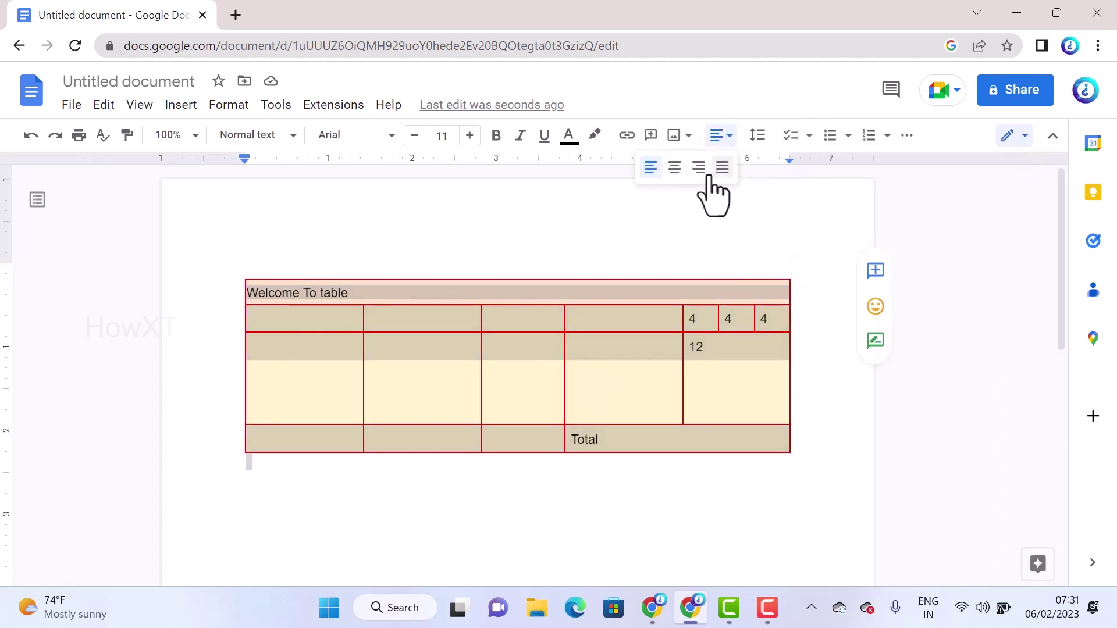
{"action": "left_click", "coordinate": [674, 169]}
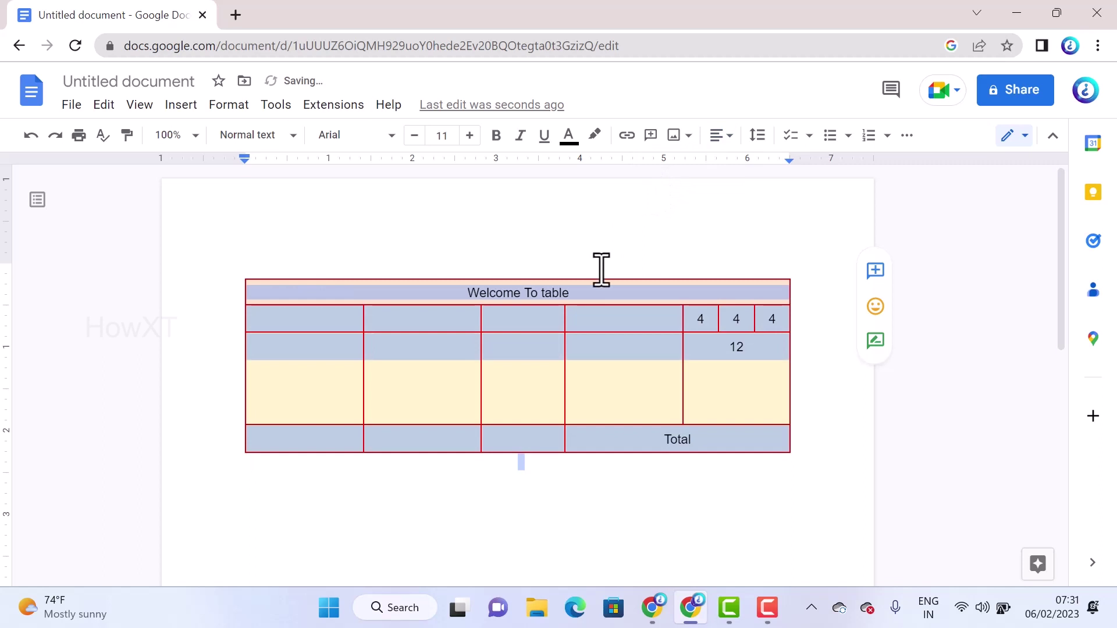
{"action": "left_click", "coordinate": [724, 136]}
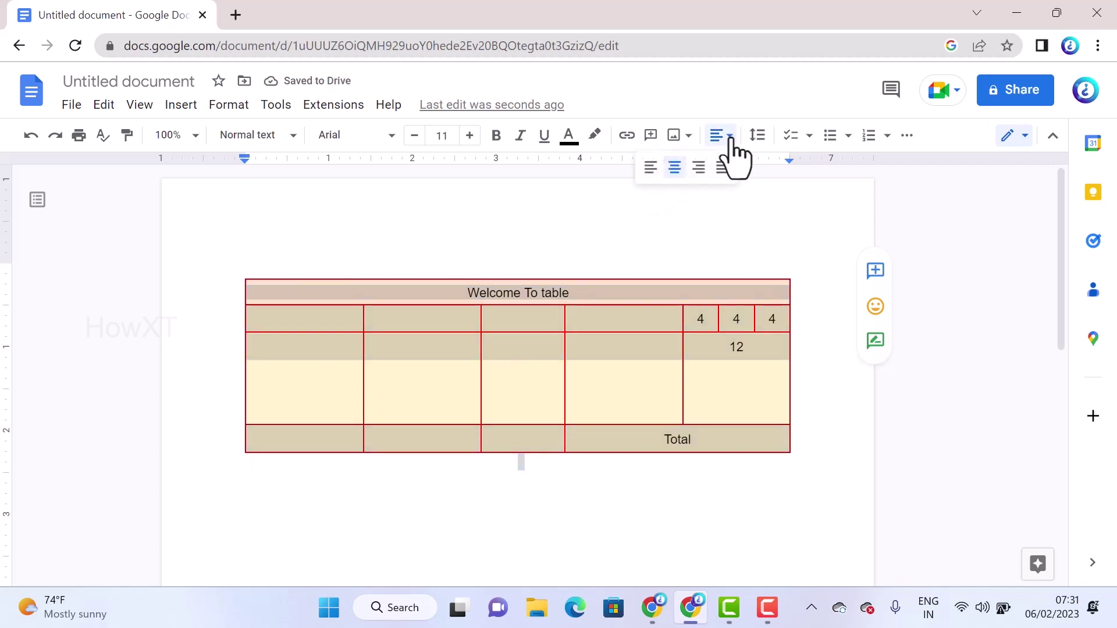
{"action": "left_click", "coordinate": [674, 169]}
{"action": "left_click", "coordinate": [906, 135]}
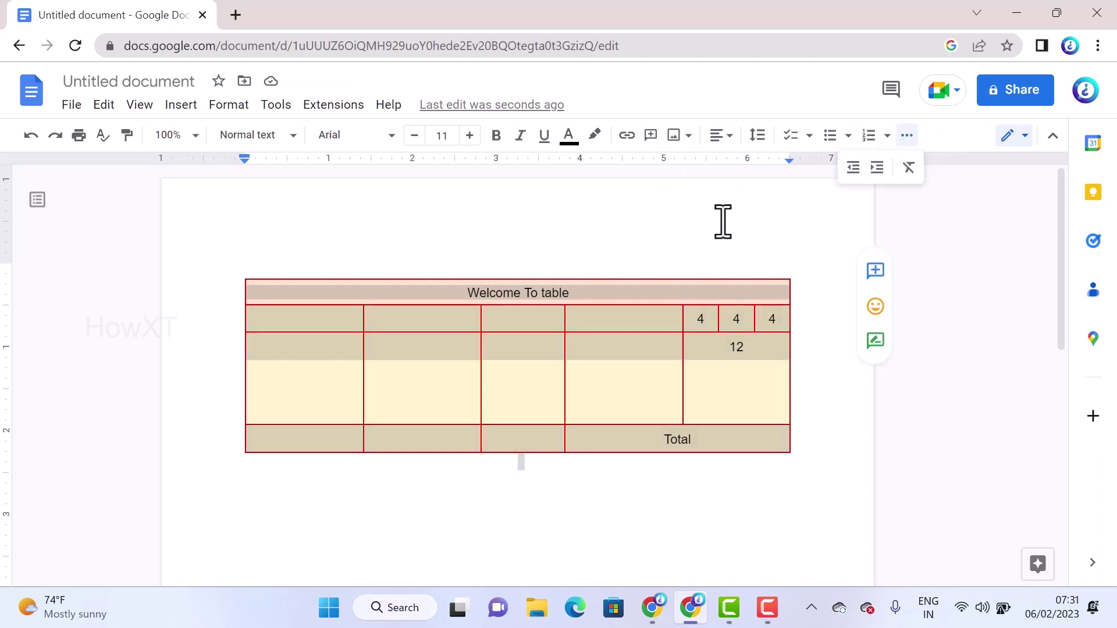
{"action": "left_click", "coordinate": [536, 354]}
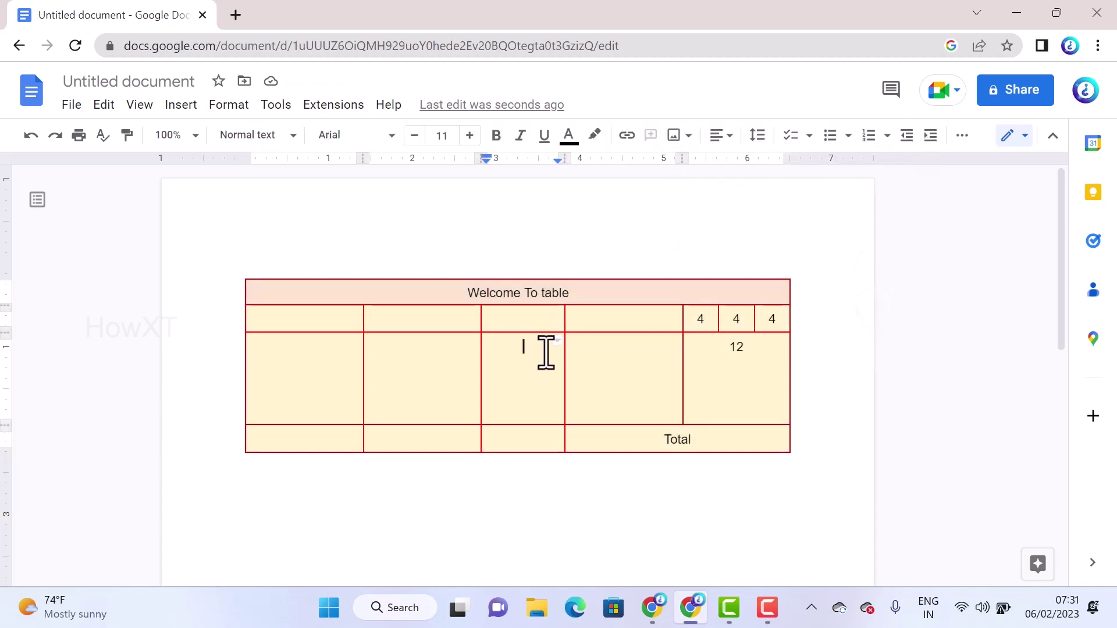
Step: Distribute the table's rows and columns evenly, from the Welcome header down to the Total row
{"action": "left_click", "coordinate": [443, 299]}
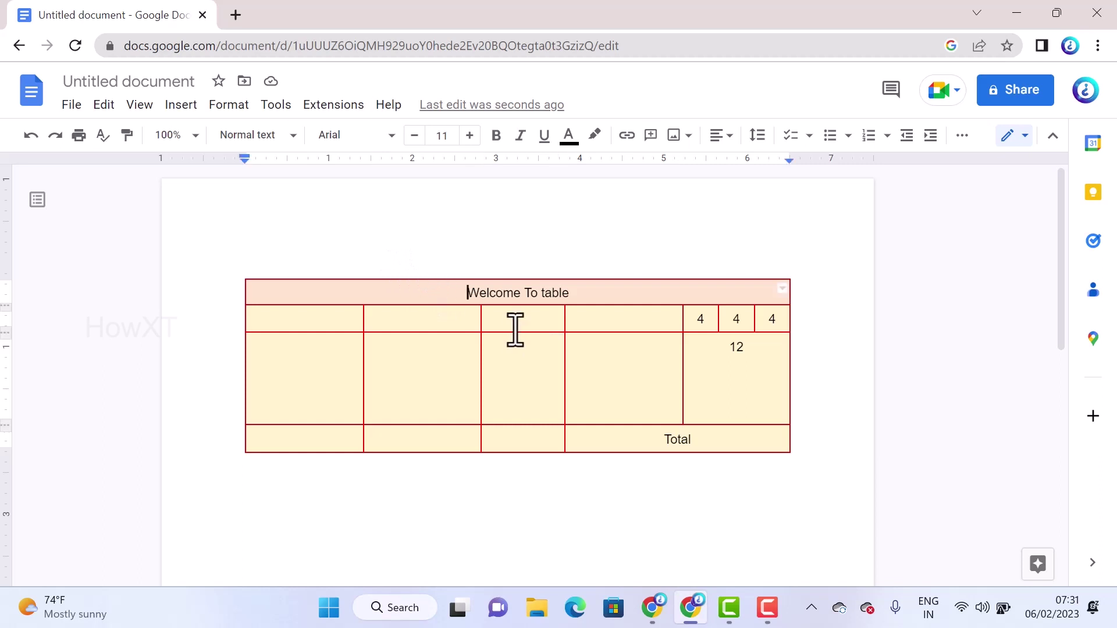
{"action": "left_click_drag", "start_coordinate": [515, 330], "coordinate": [688, 451]}
{"action": "right_click", "coordinate": [611, 367]}
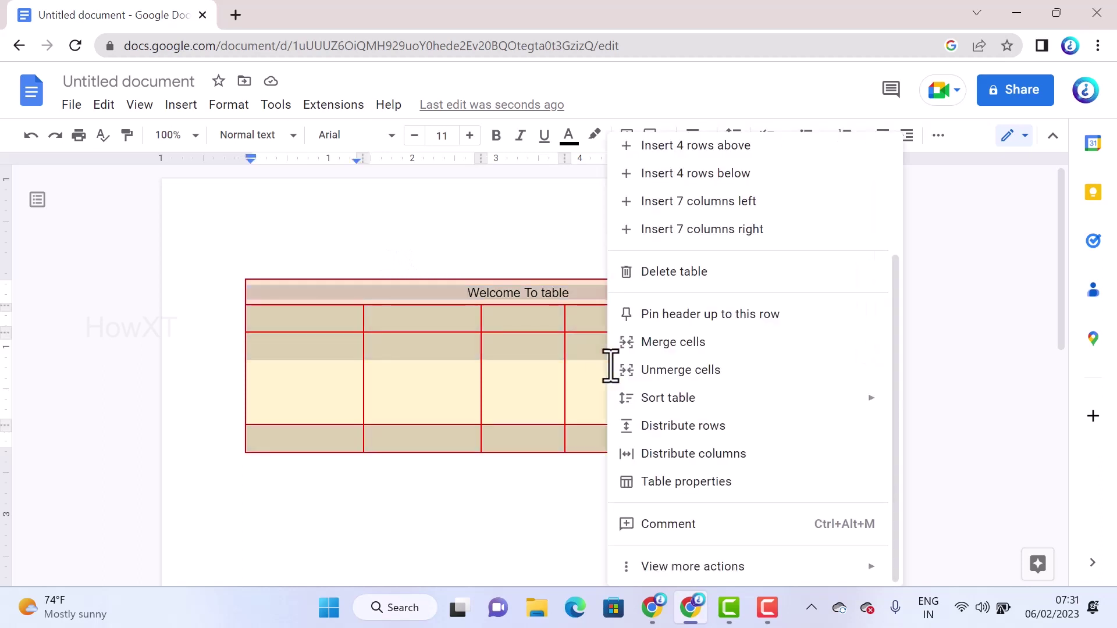
{"action": "left_click", "coordinate": [682, 429]}
{"action": "right_click", "coordinate": [608, 381]}
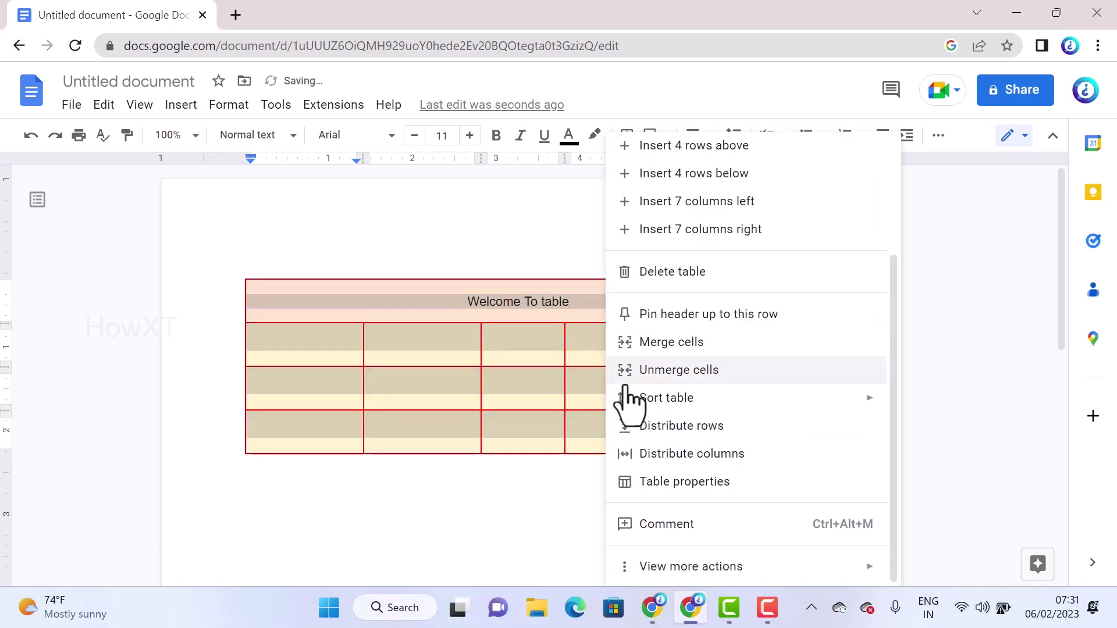
{"action": "left_click", "coordinate": [690, 454]}
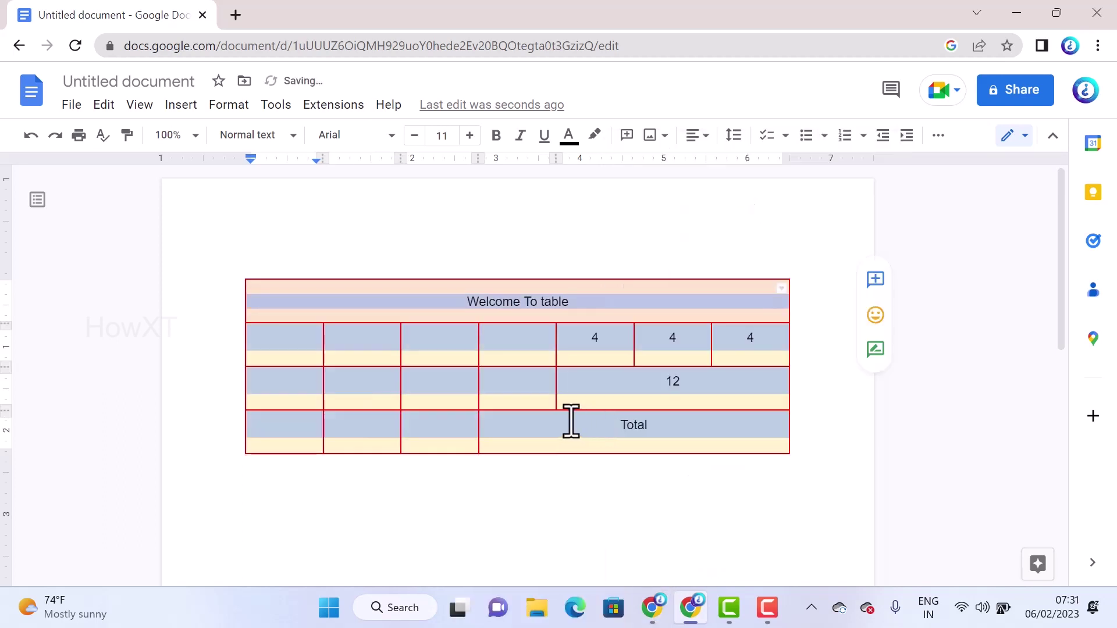
{"action": "left_click", "coordinate": [538, 404]}
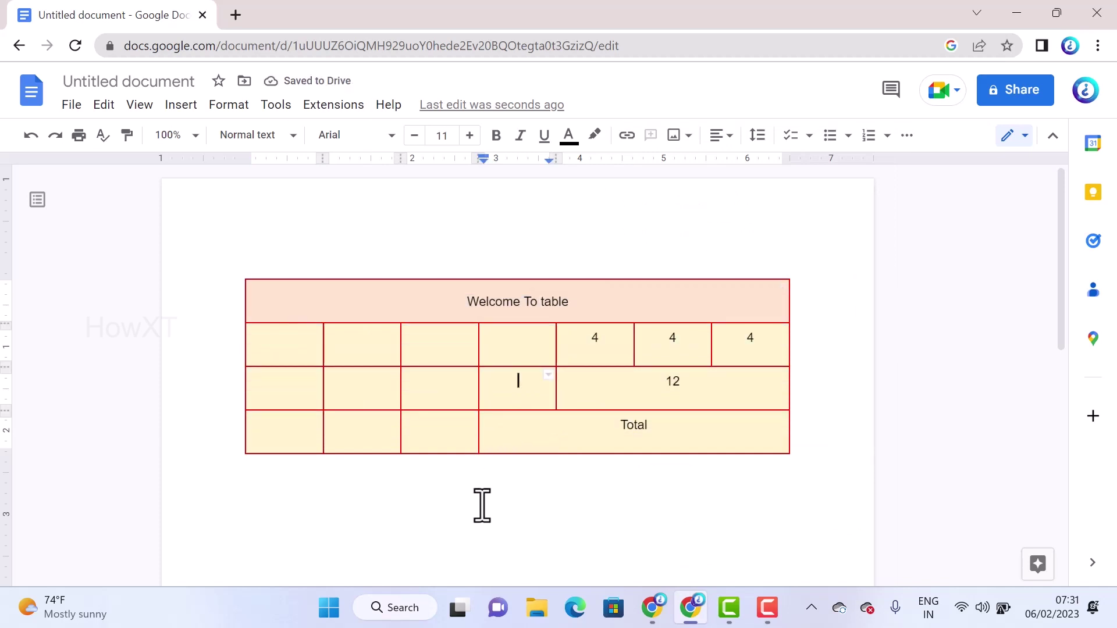
Step: Select table cells and open the table options, closing them without changes
{"action": "left_click_drag", "start_coordinate": [402, 283], "coordinate": [673, 456]}
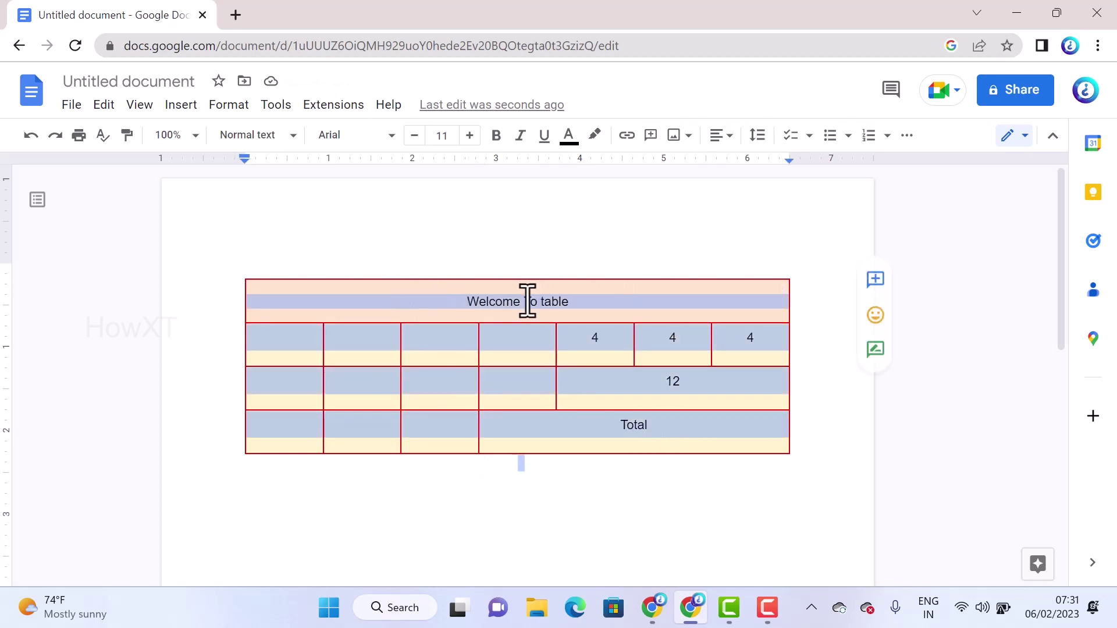
{"action": "right_click", "coordinate": [477, 342]}
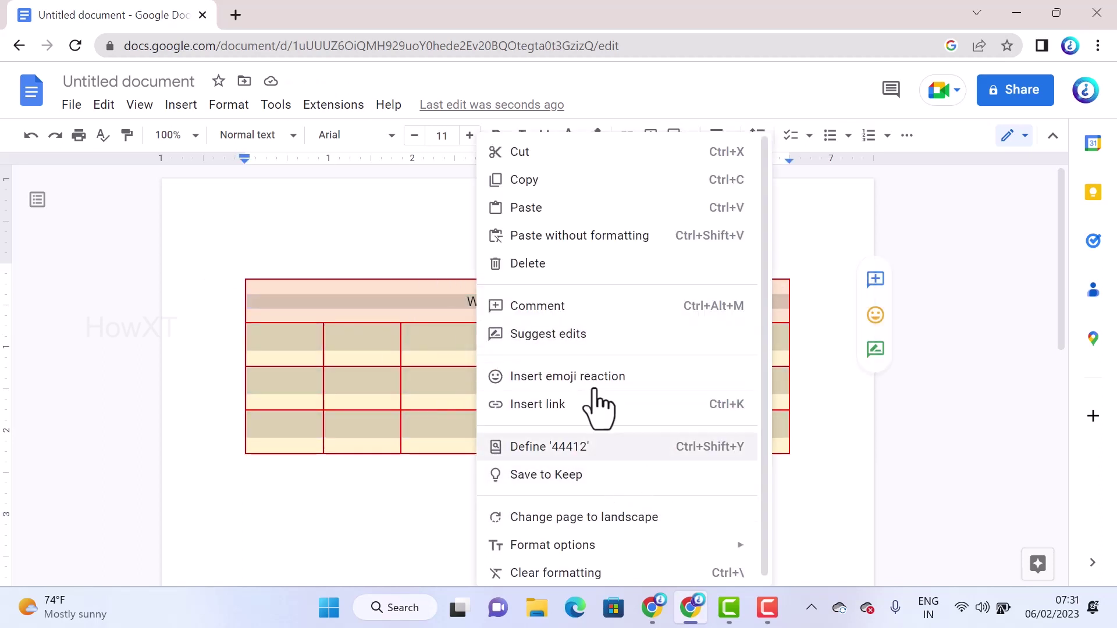
{"action": "left_click", "coordinate": [421, 314]}
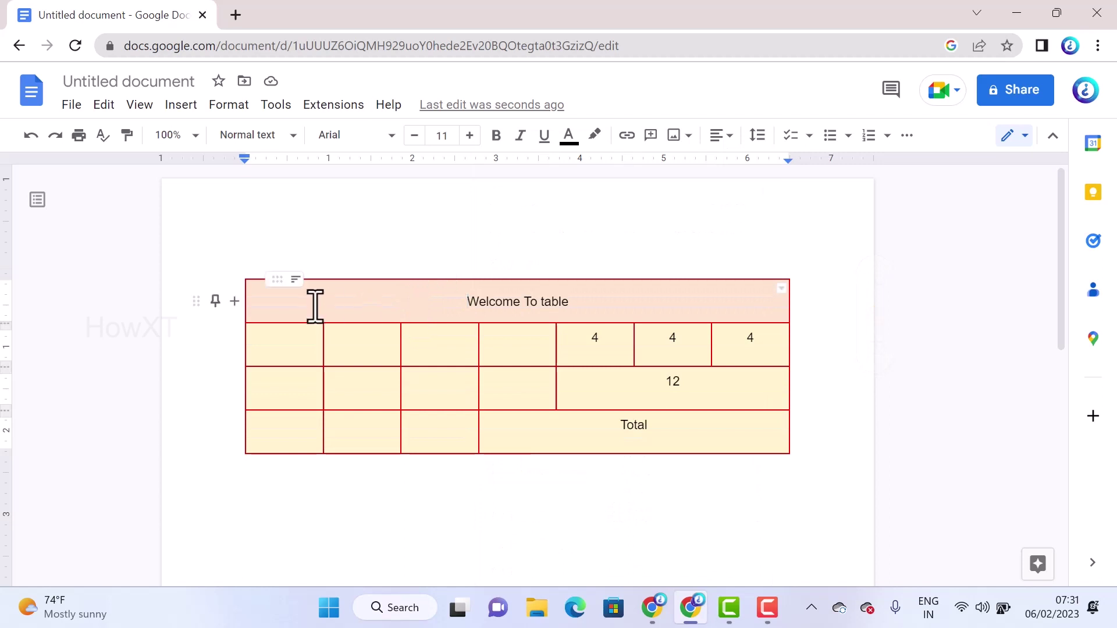
{"action": "left_click_drag", "start_coordinate": [314, 305], "coordinate": [316, 336]}
{"action": "right_click", "coordinate": [316, 337]}
{"action": "left_click", "coordinate": [267, 349]}
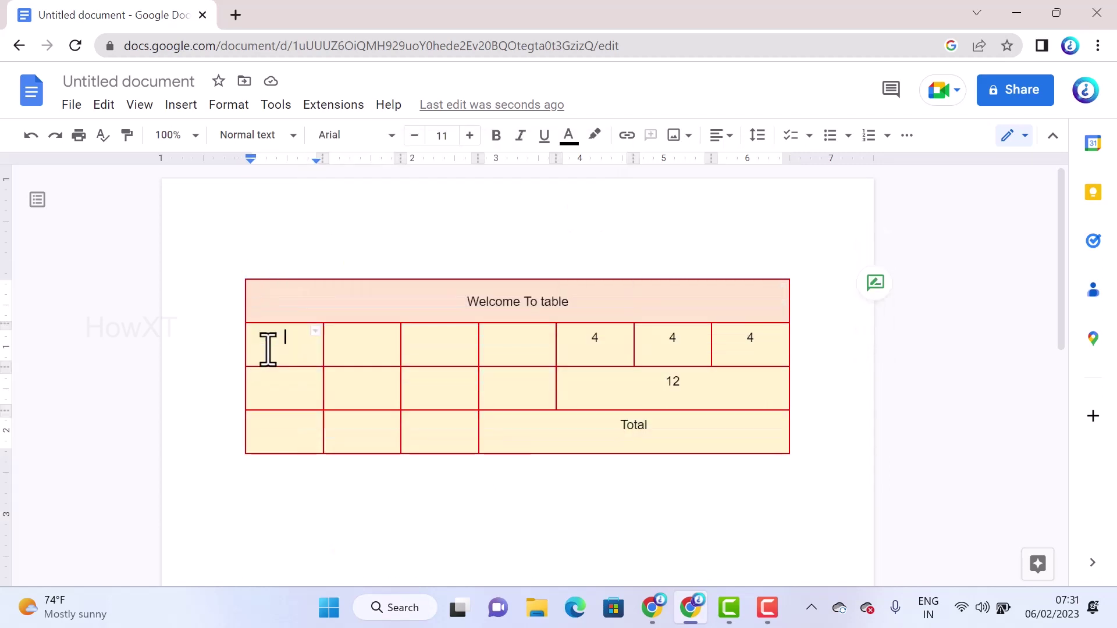
{"action": "right_click", "coordinate": [340, 317]}
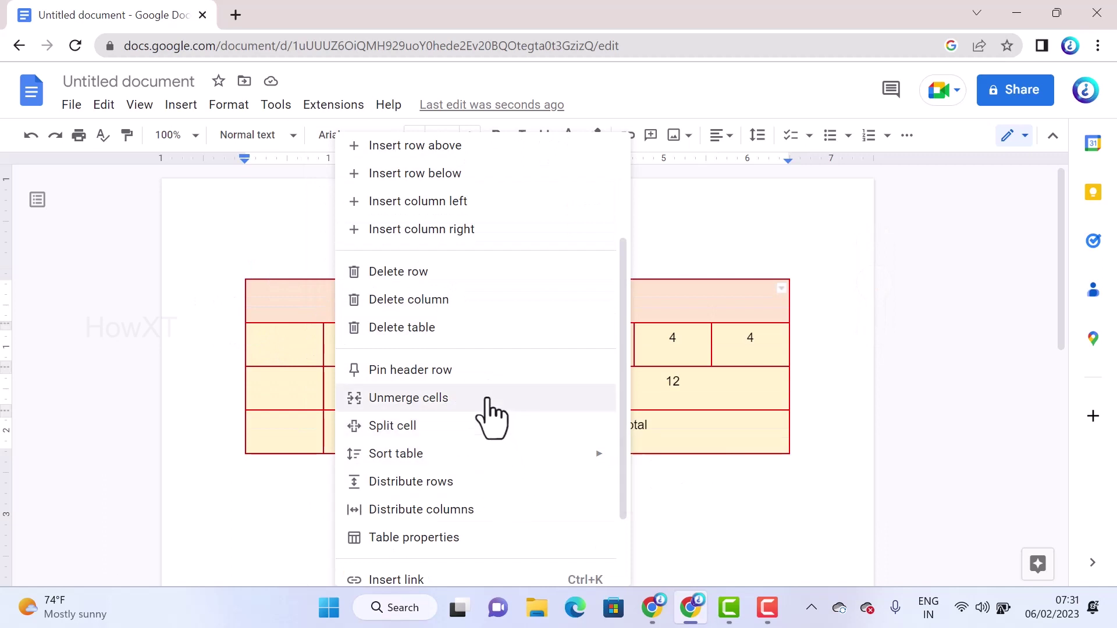
{"action": "left_click", "coordinate": [312, 352]}
Step: Unmerge the cell holding 12 into three cells, leaving 12 in the first
{"action": "left_click_drag", "start_coordinate": [593, 391], "coordinate": [727, 391]}
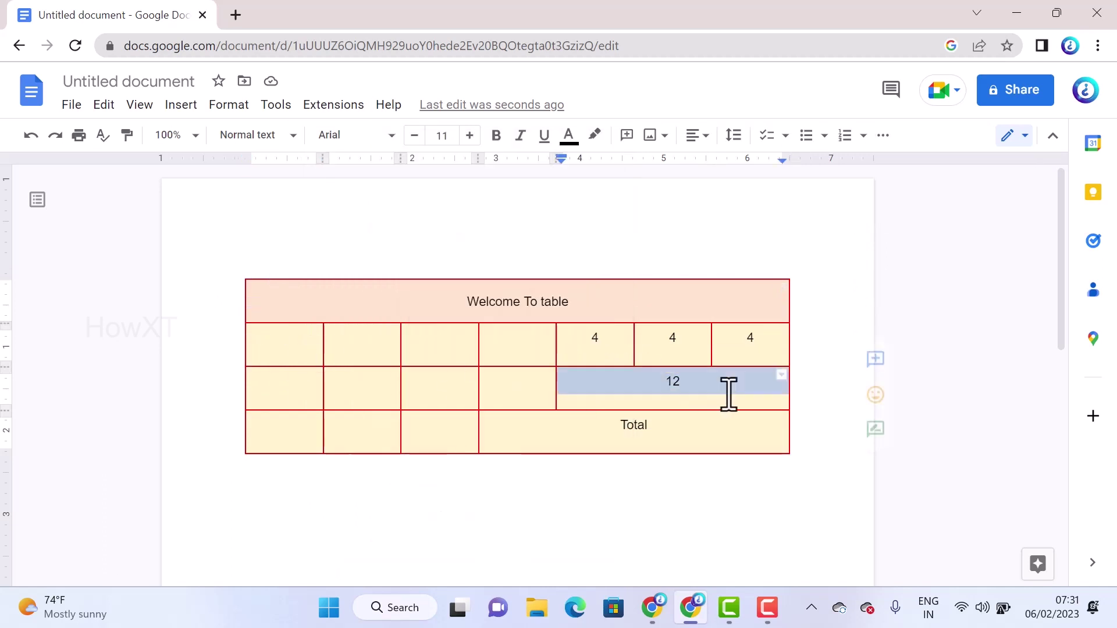
{"action": "right_click", "coordinate": [682, 394]}
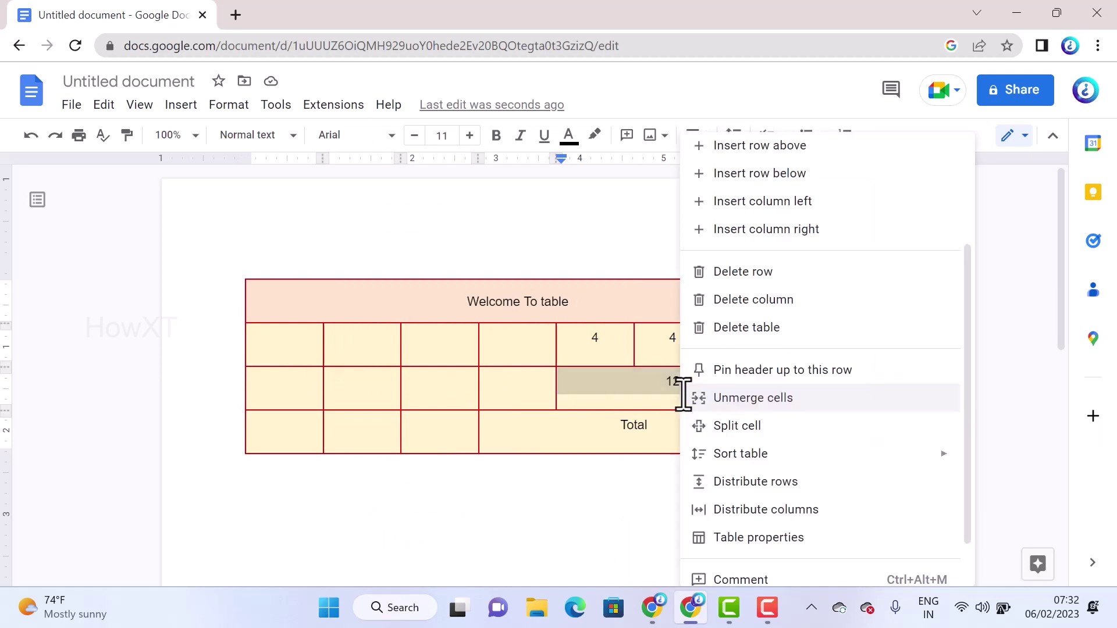
{"action": "left_click", "coordinate": [763, 398]}
{"action": "left_click", "coordinate": [691, 430]}
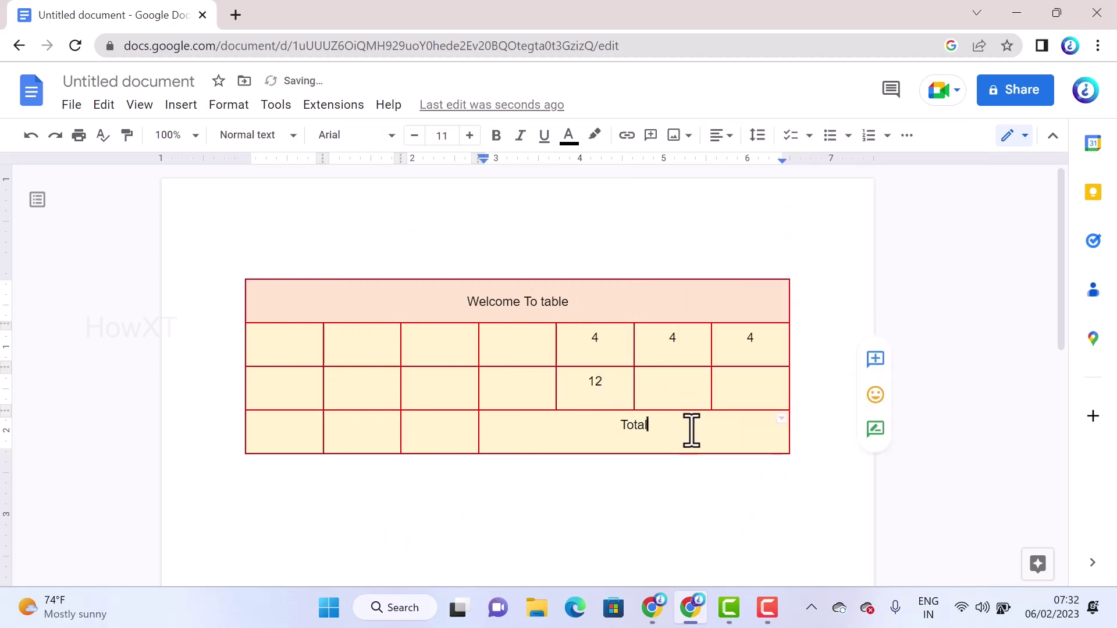